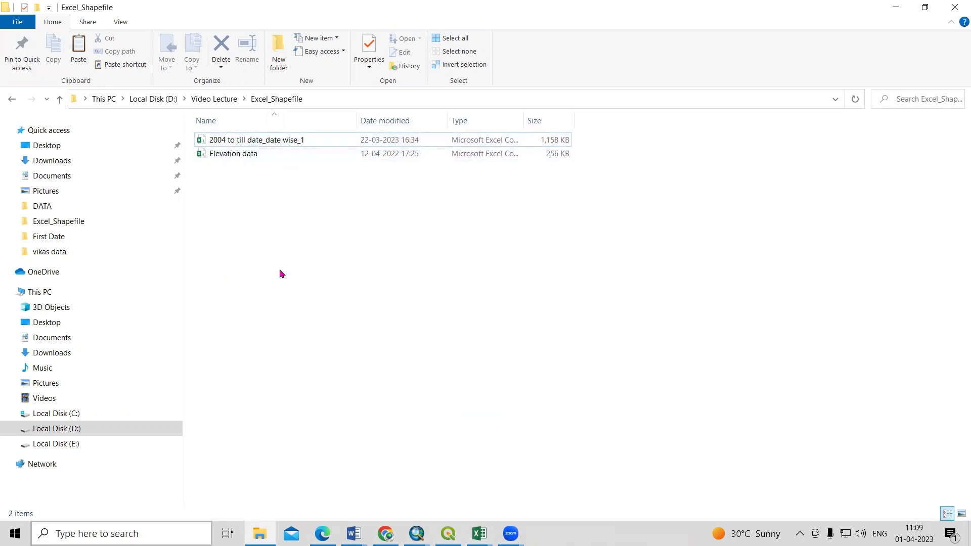
# Step: Open the '2004 to till date_date wise_1' earthquake workbook from Excel_Shapefile
pyautogui.click(288, 140)
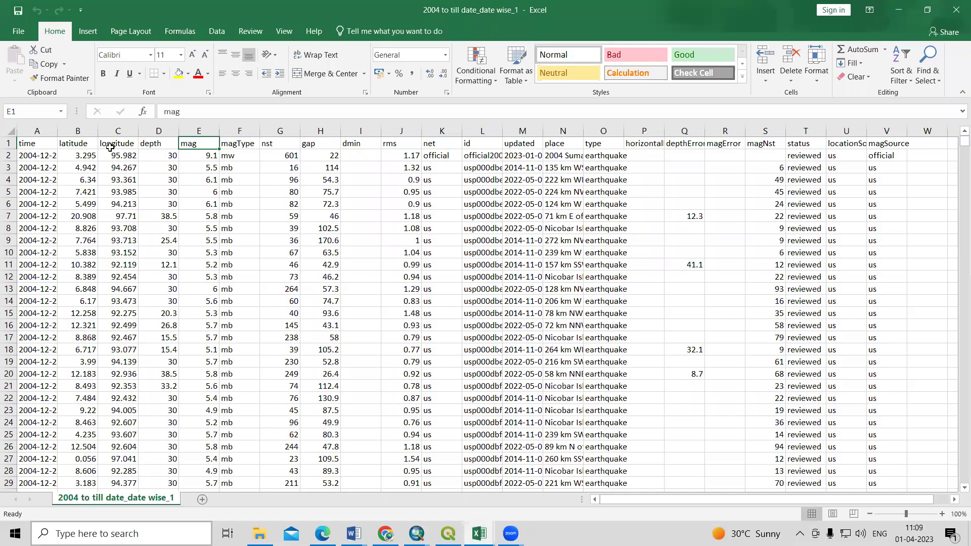
# Step: Inspect the latitude, longitude and mag column headers, view the Elevation data workbook, then minimize Excel
pyautogui.click(111, 147)
pyautogui.click(194, 143)
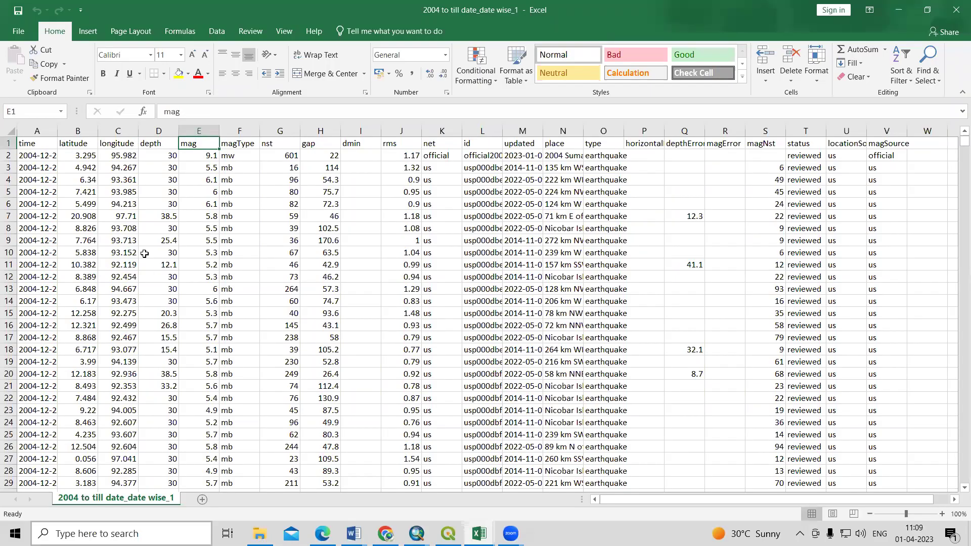
pyautogui.moveTo(76, 146); pyautogui.dragTo(389, 146)
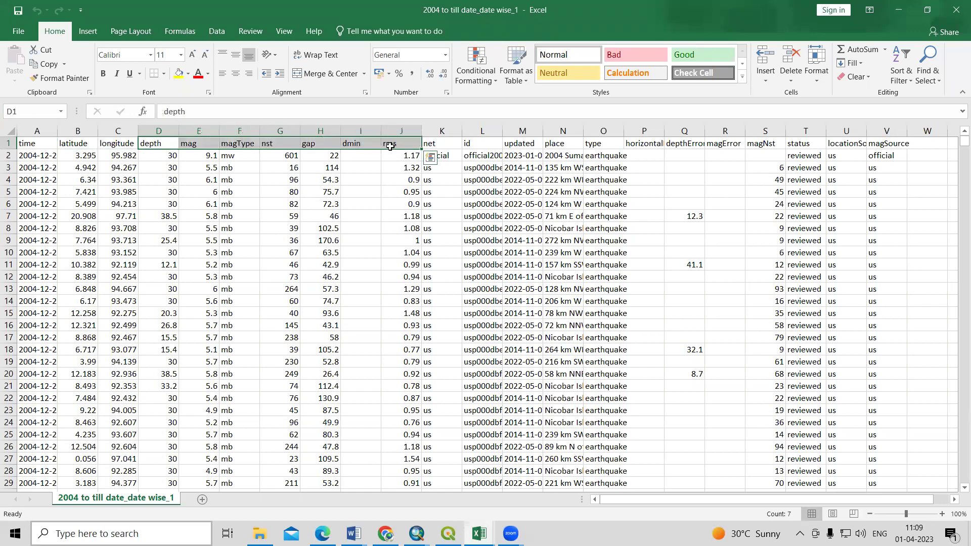
pyautogui.click(387, 252)
pyautogui.moveTo(479, 534)
pyautogui.click(549, 455)
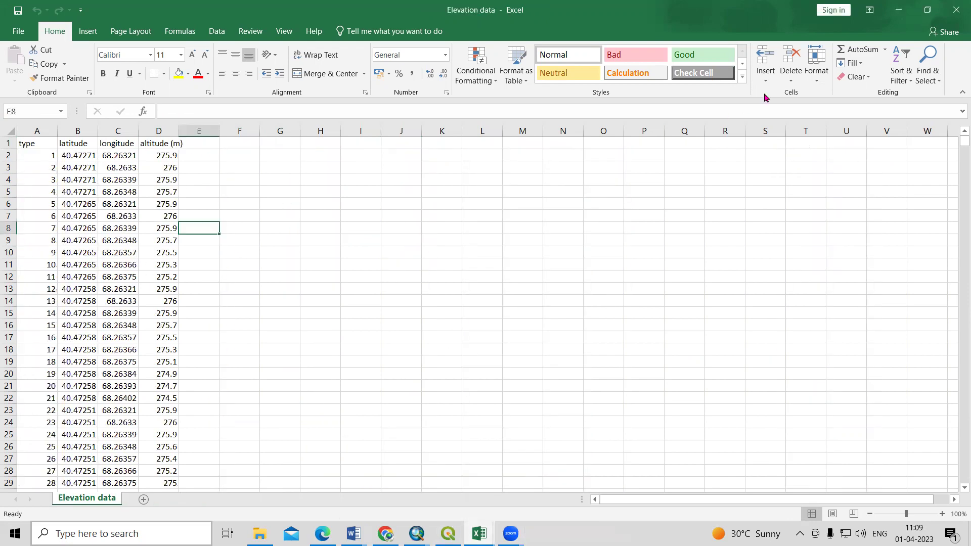
pyautogui.click(902, 18)
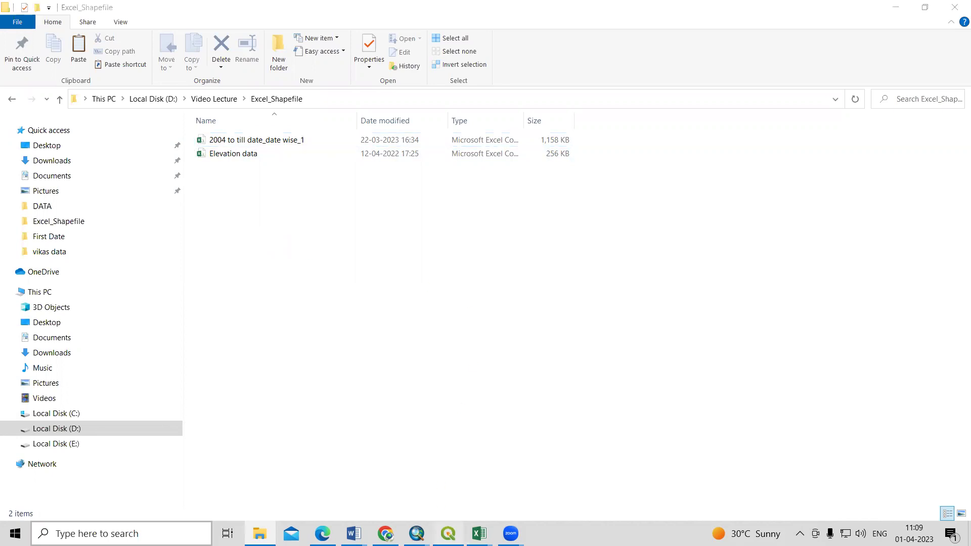
# Step: Bring the empty QGIS project forward and look through the HCMGIS menu
pyautogui.click(448, 533)
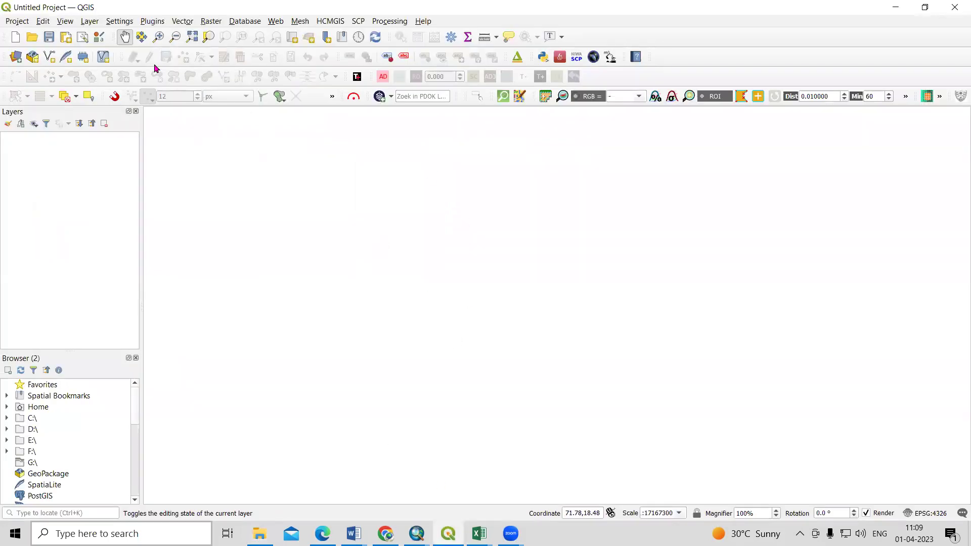
pyautogui.click(321, 22)
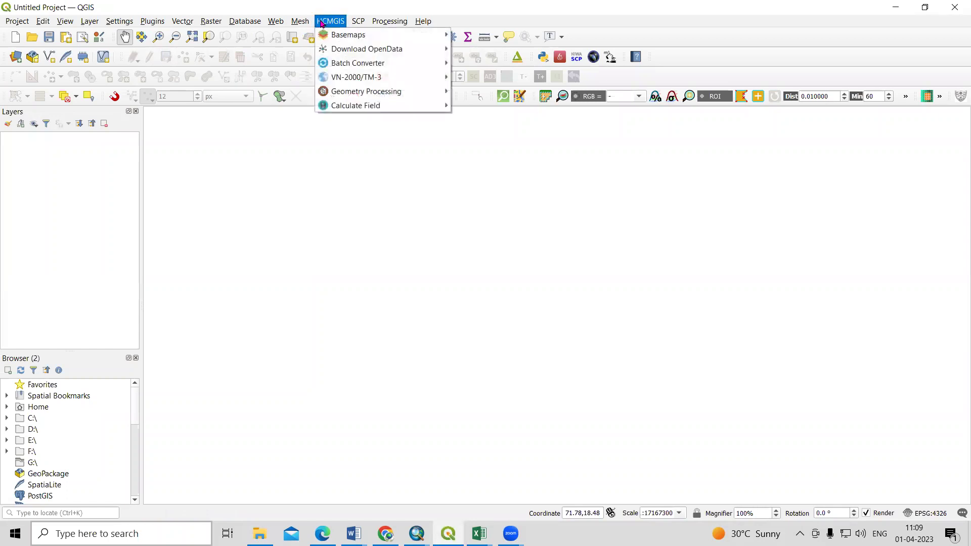
pyautogui.moveTo(355, 70)
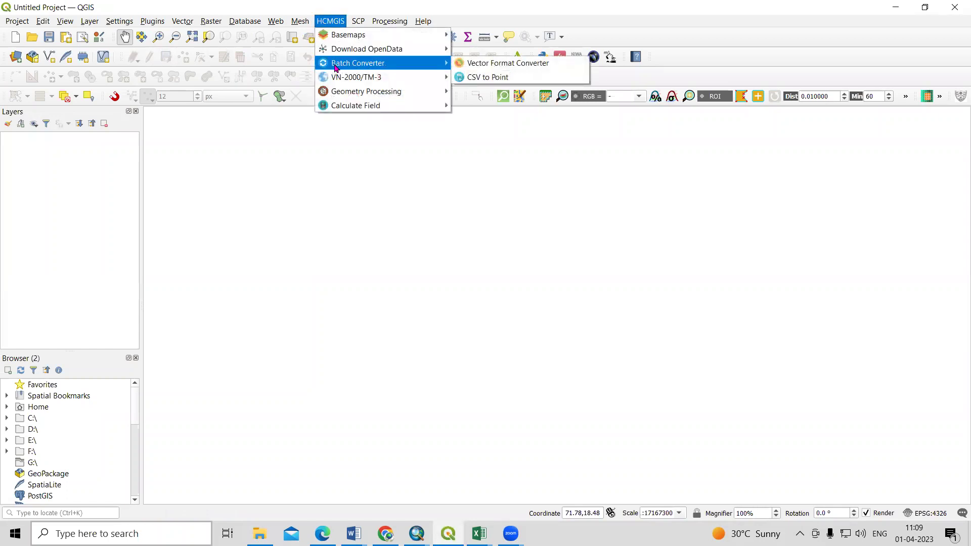
pyautogui.moveTo(155, 19)
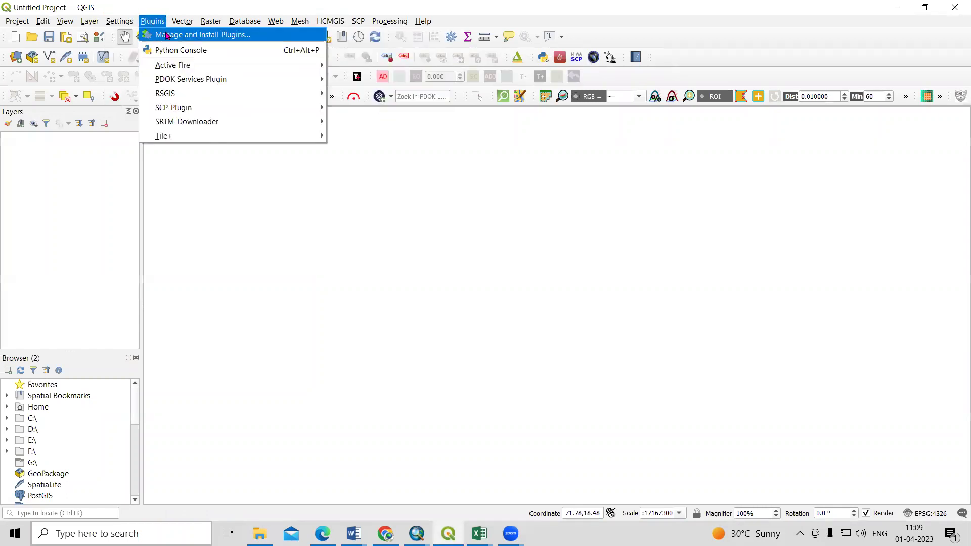
# Step: Search 'HCM' in the plugin manager, confirm HCMGIS is installed, and close it
pyautogui.click(169, 37)
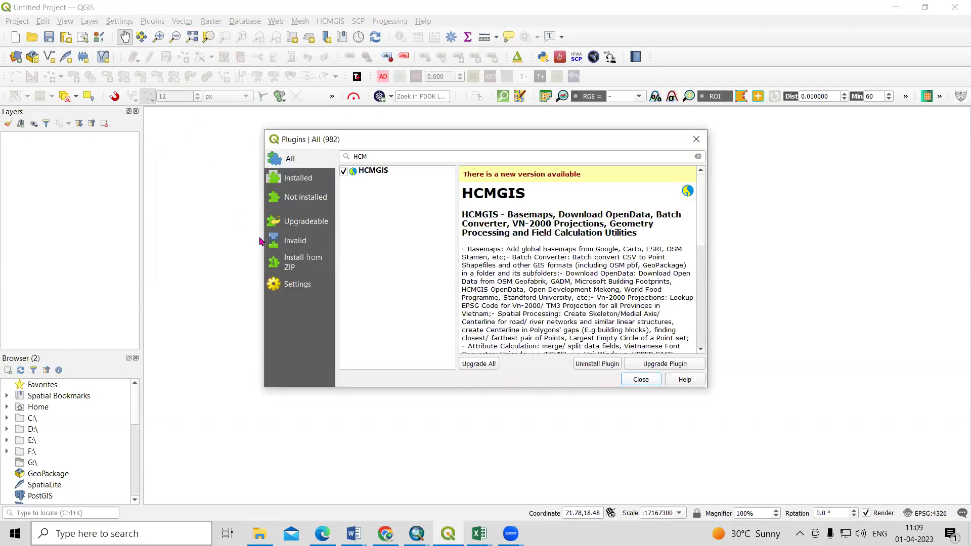
pyautogui.moveTo(369, 157); pyautogui.dragTo(331, 155)
pyautogui.write('HCM')
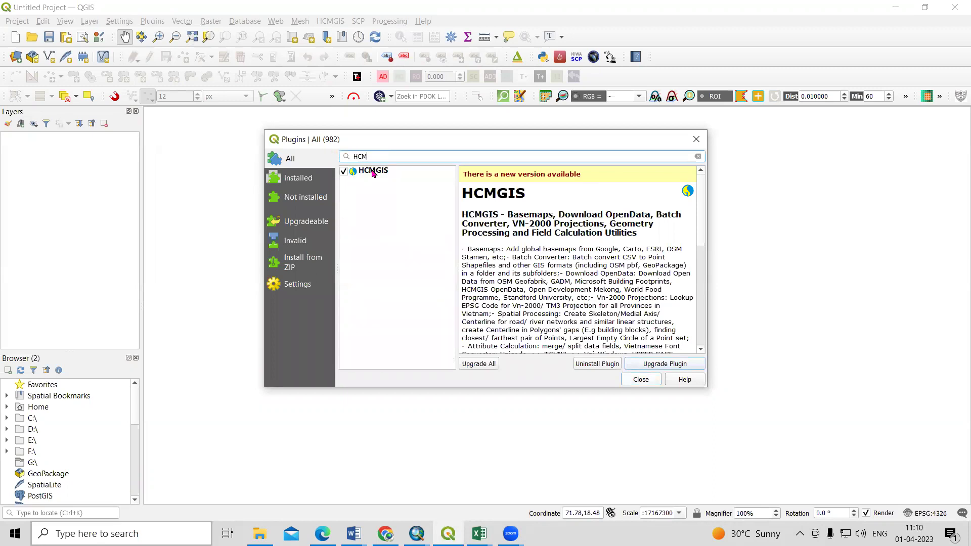
pyautogui.click(373, 173)
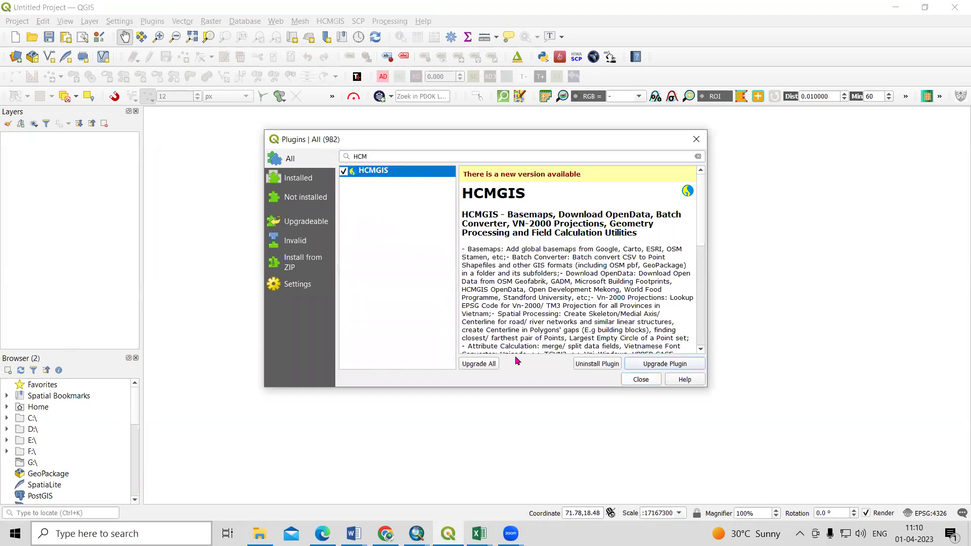
pyautogui.click(641, 379)
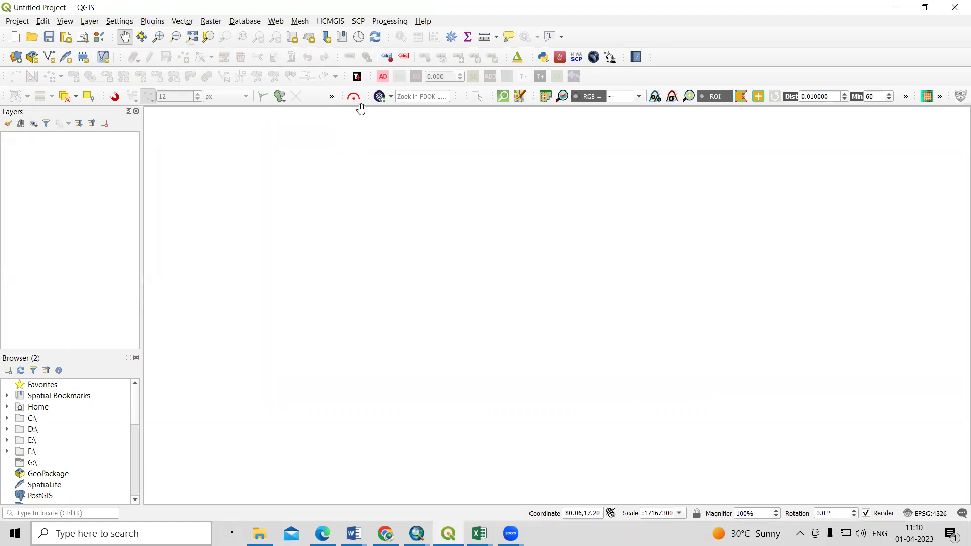
# Step: Open HCMGIS > Batch Converter > CSV to Point, then bring back the earthquake workbook in Excel
pyautogui.click(338, 22)
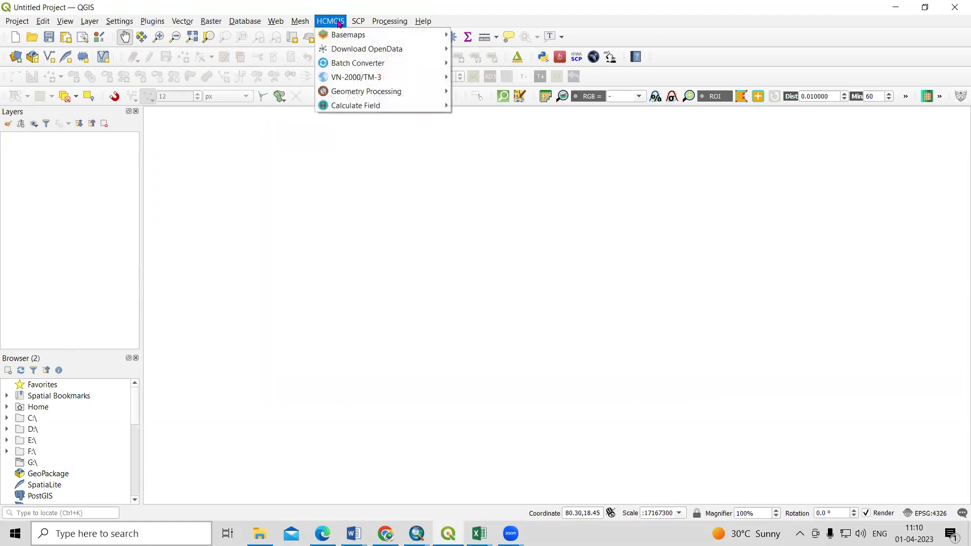
pyautogui.moveTo(364, 66)
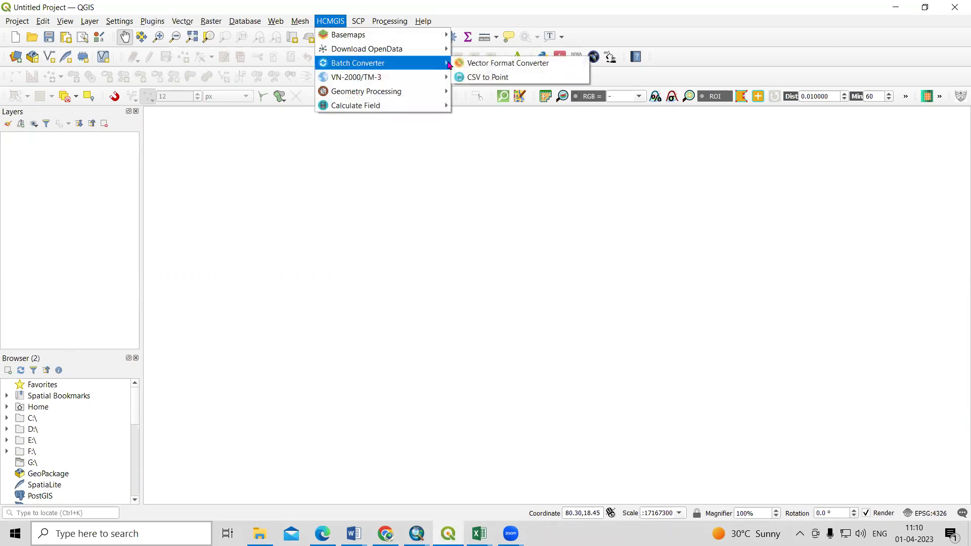
pyautogui.click(500, 78)
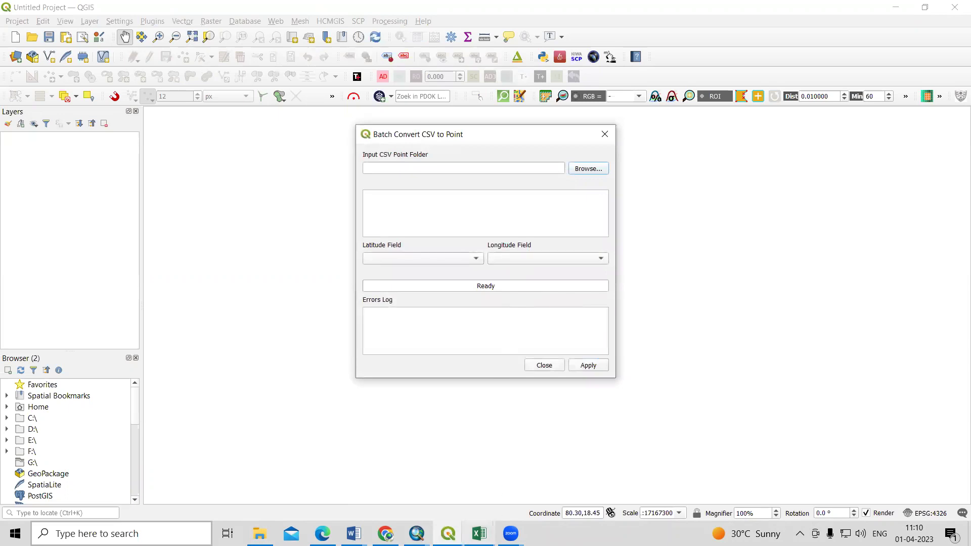
pyautogui.moveTo(478, 534)
pyautogui.click(414, 484)
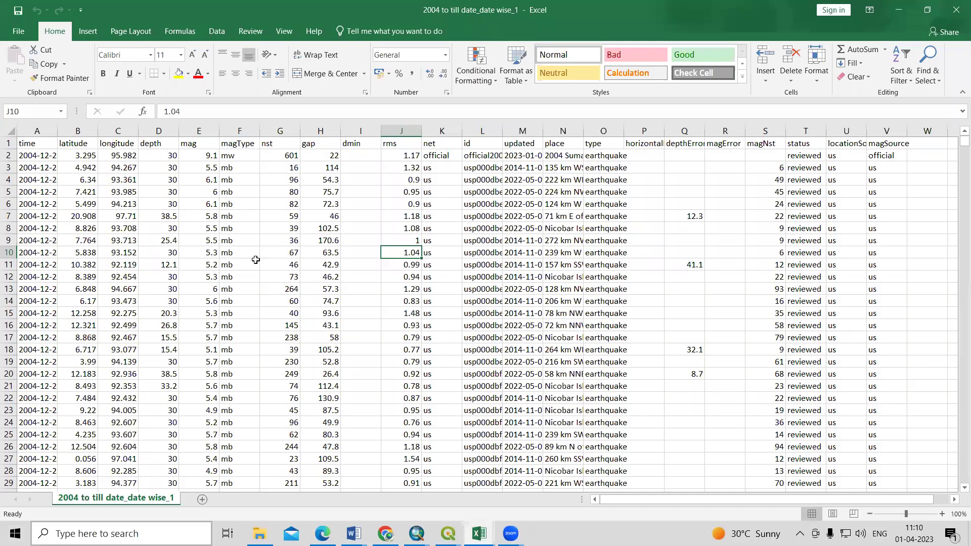
pyautogui.click(25, 36)
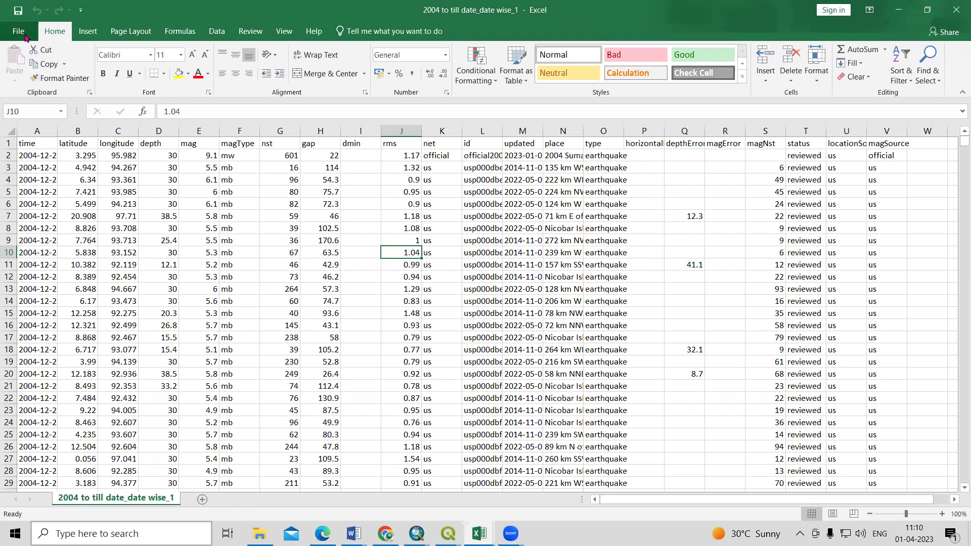
pyautogui.click(40, 144)
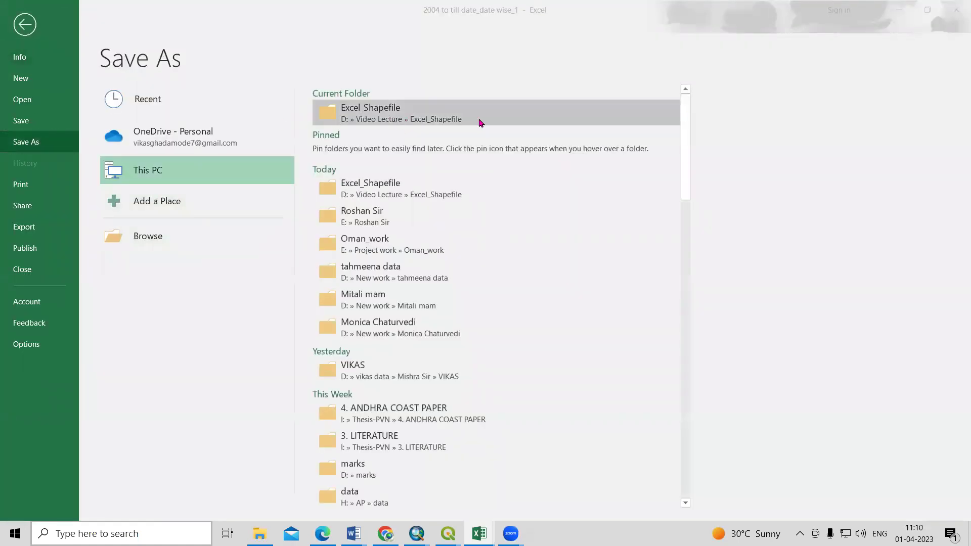
pyautogui.click(481, 121)
pyautogui.click(198, 231)
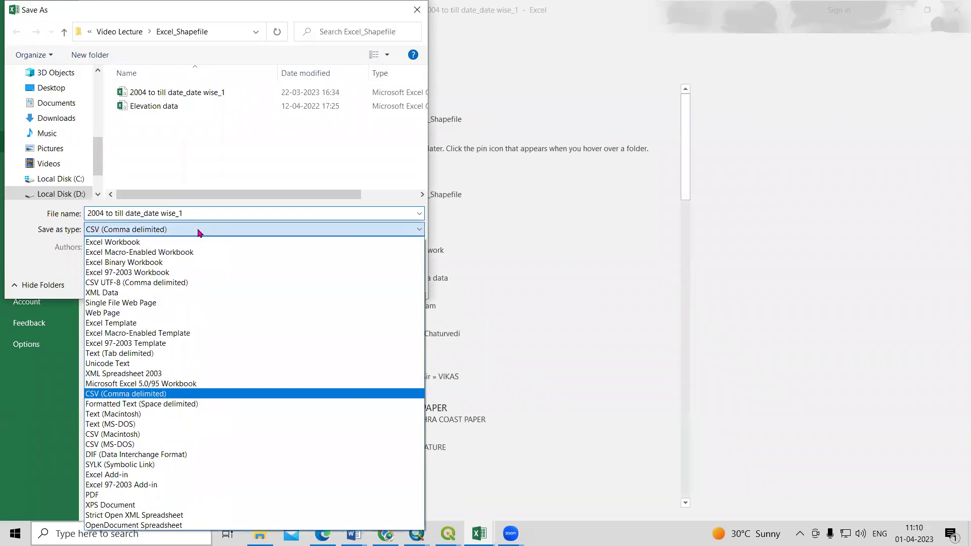
pyautogui.click(194, 397)
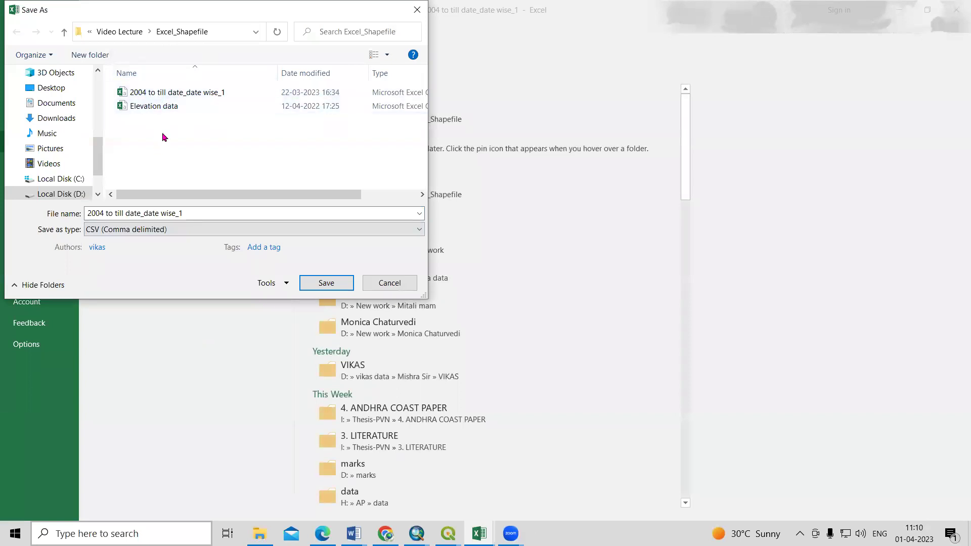
pyautogui.click(389, 283)
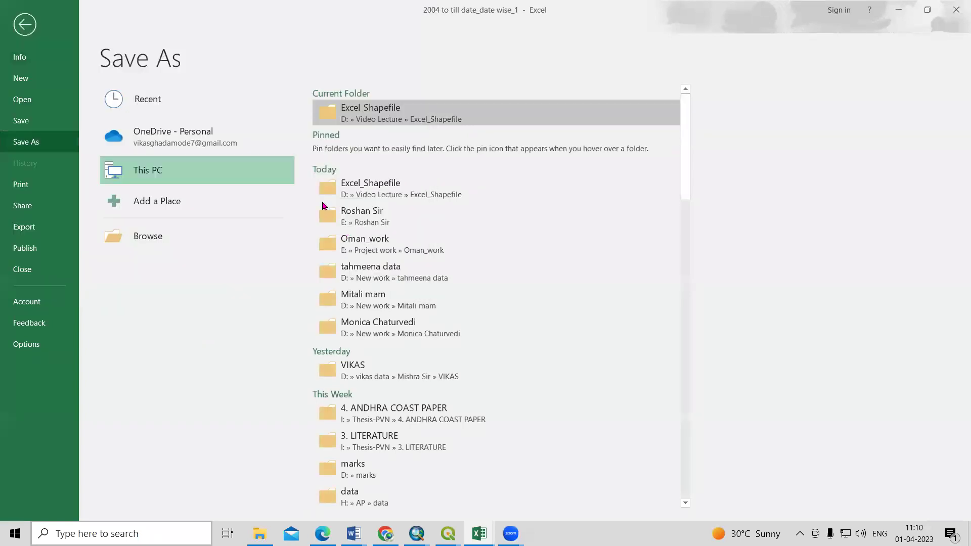
pyautogui.click(29, 40)
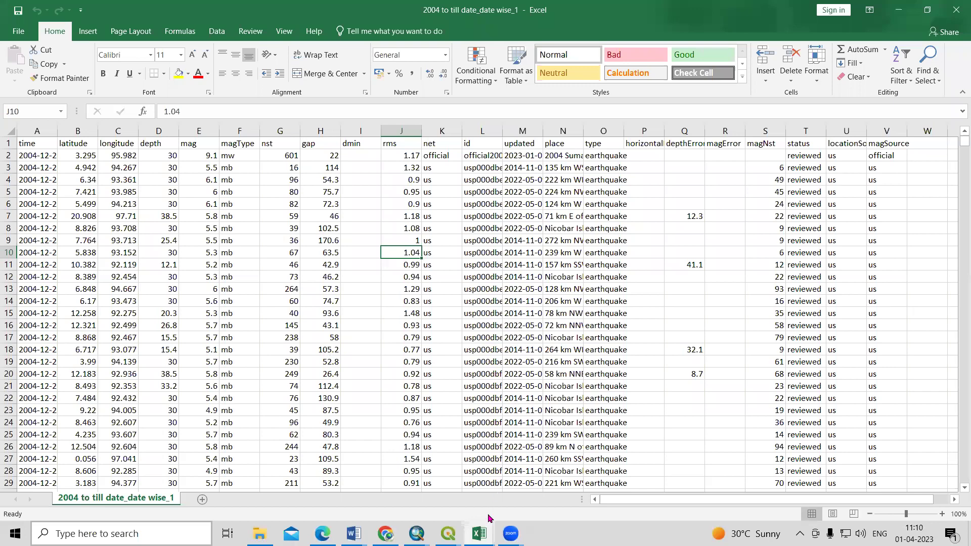
# Step: Return to QGIS's Batch Convert CSV to Point dialog
pyautogui.moveTo(448, 534)
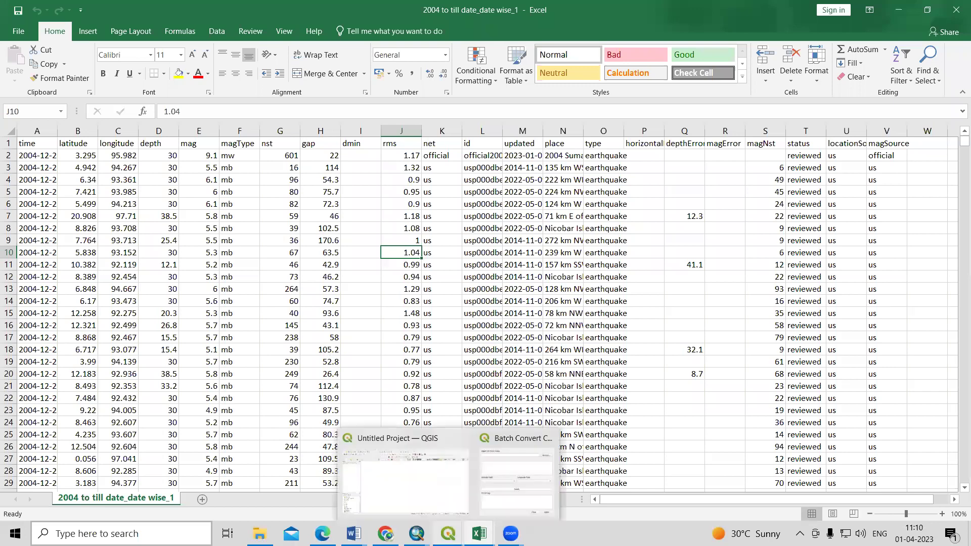
pyautogui.click(414, 493)
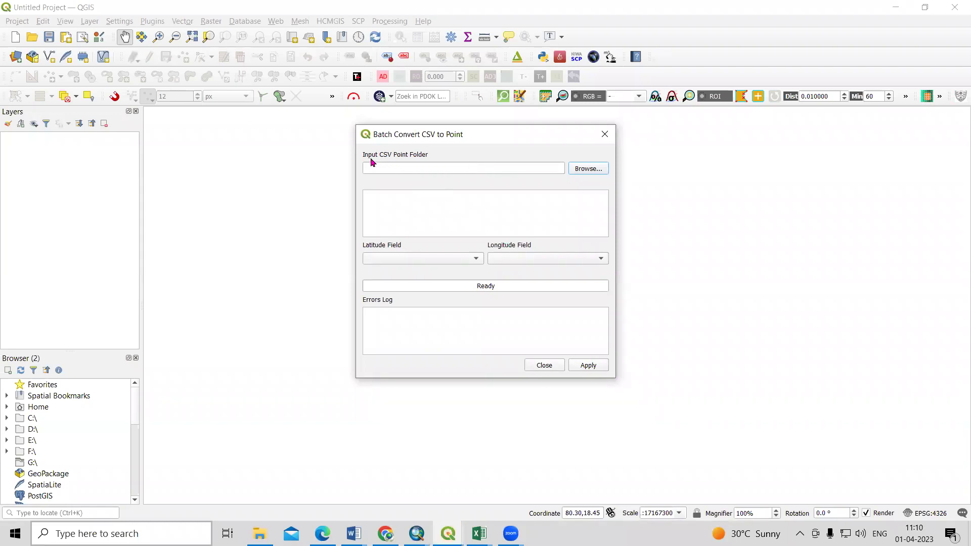
pyautogui.click(452, 531)
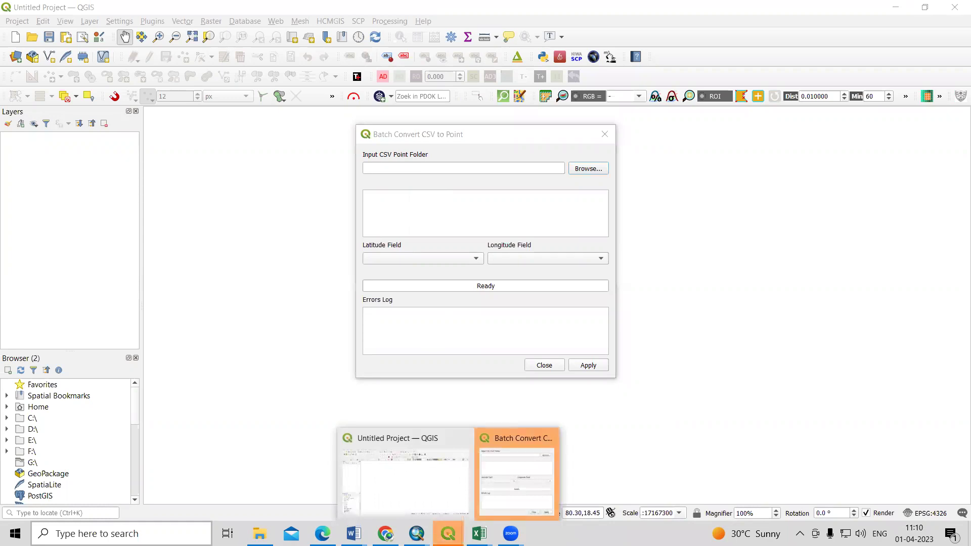
pyautogui.click(519, 453)
# Step: Browse for the input folder, entering Excel_Shapefile and returning to Video Lecture
pyautogui.click(592, 170)
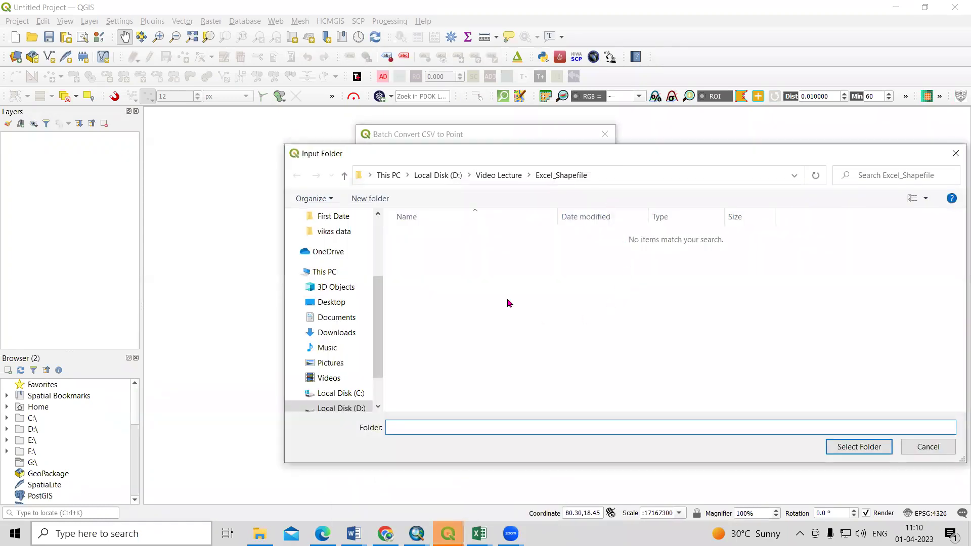
pyautogui.click(507, 174)
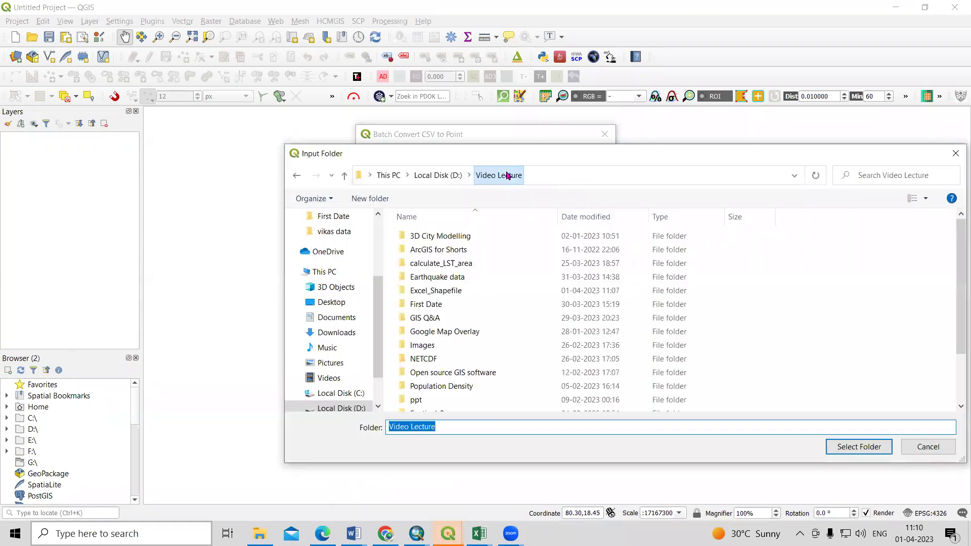
pyautogui.doubleClick(445, 292)
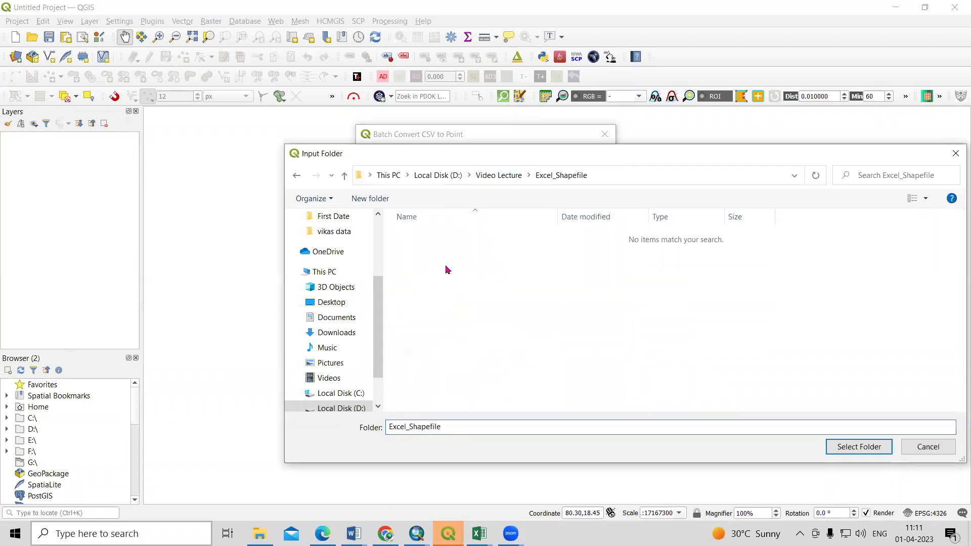
pyautogui.click(498, 175)
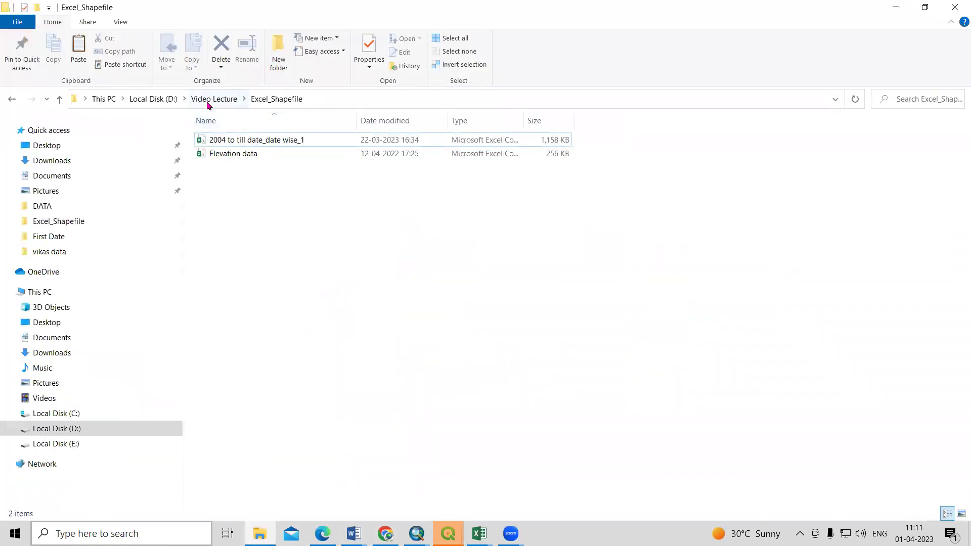
# Step: Check Excel_Shapefile's two data files in File Explorer, then return to QGIS's folder picker
pyautogui.click(211, 99)
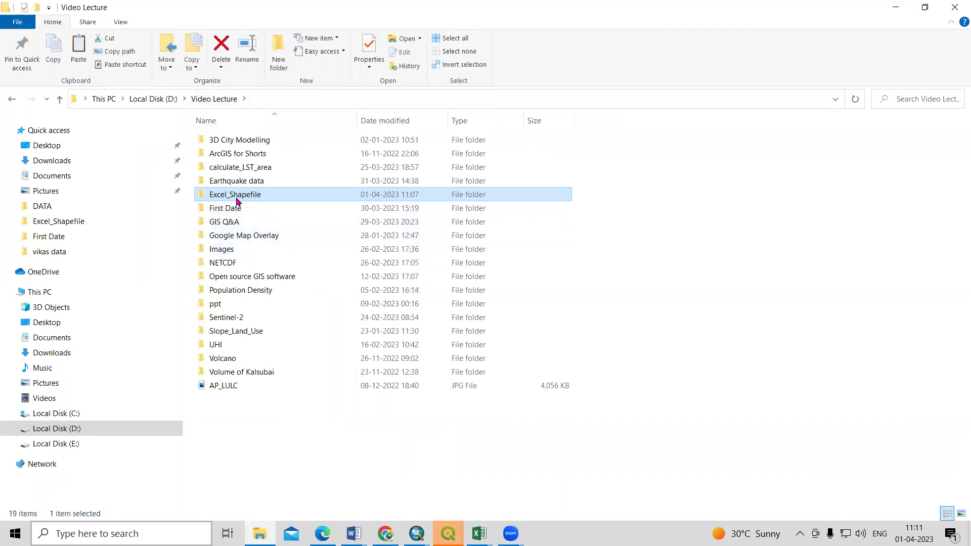
pyautogui.doubleClick(237, 197)
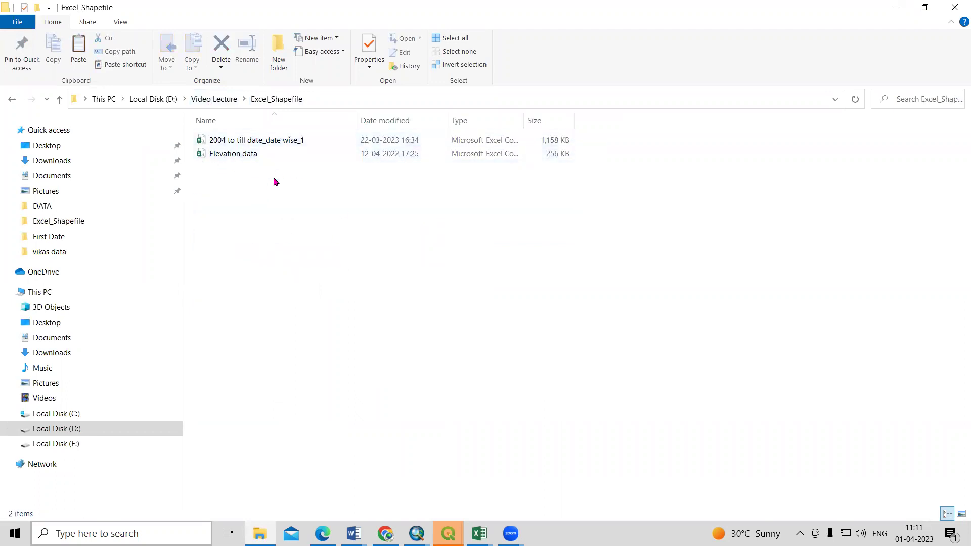
pyautogui.click(448, 534)
pyautogui.click(539, 492)
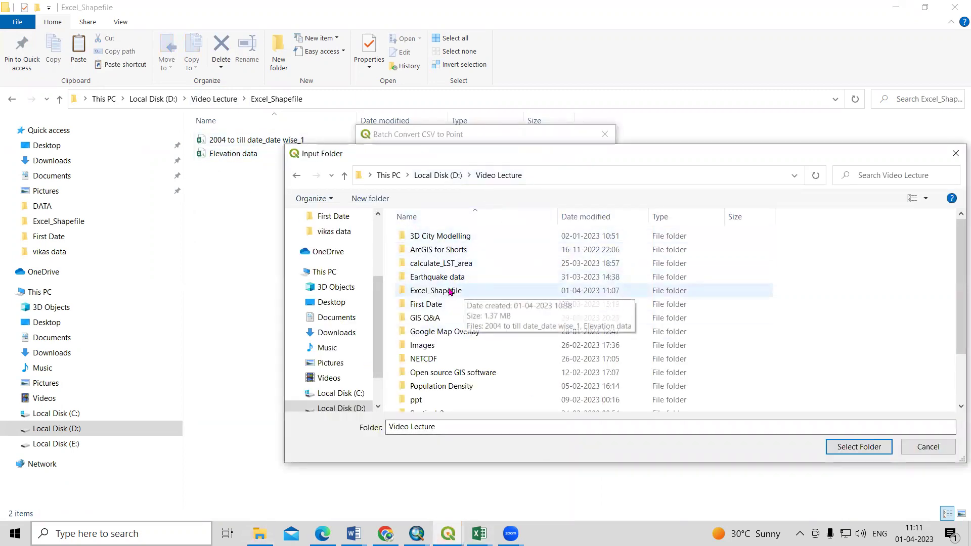
# Step: Set Excel_Shapefile as the input folder and select the two loaded CSV entries
pyautogui.click(466, 292)
pyautogui.click(855, 447)
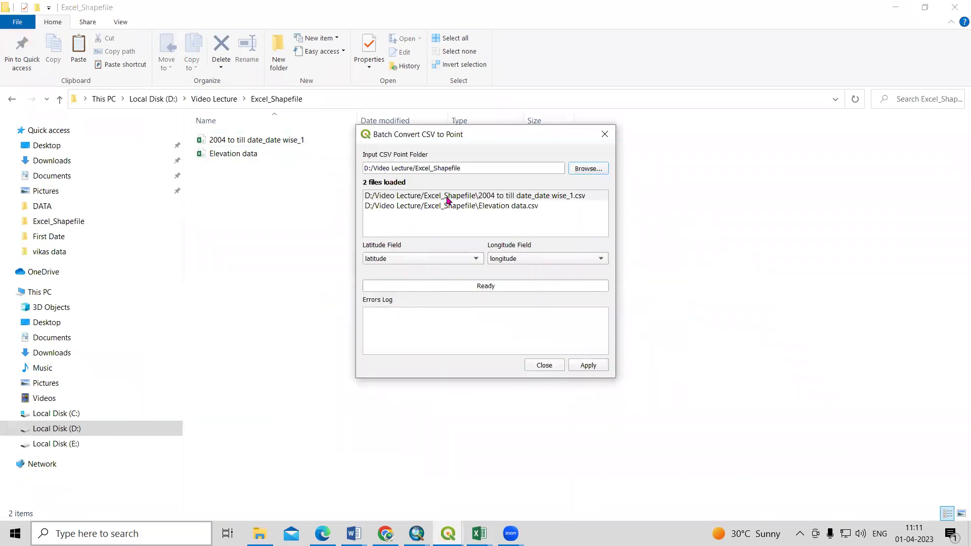
pyautogui.click(447, 200)
pyautogui.click(473, 208)
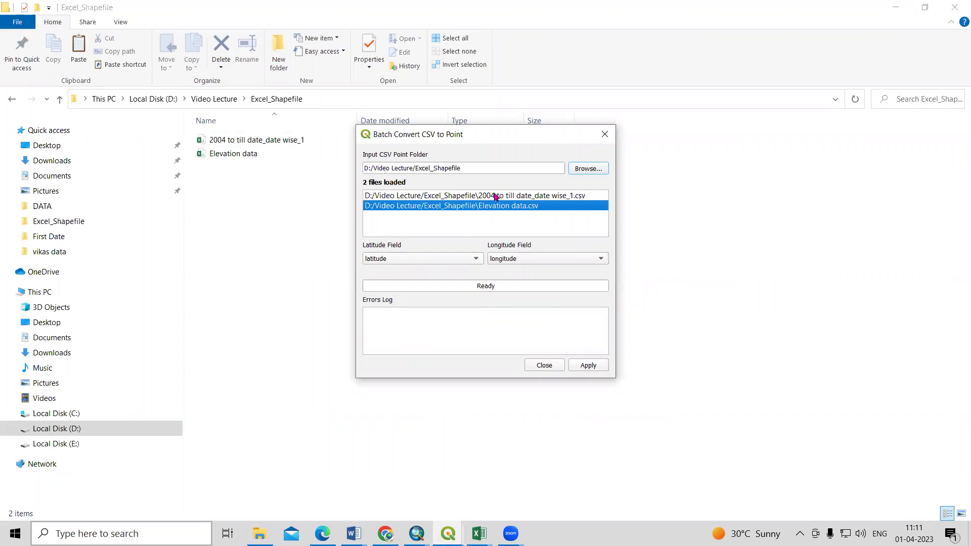
pyautogui.click(496, 196)
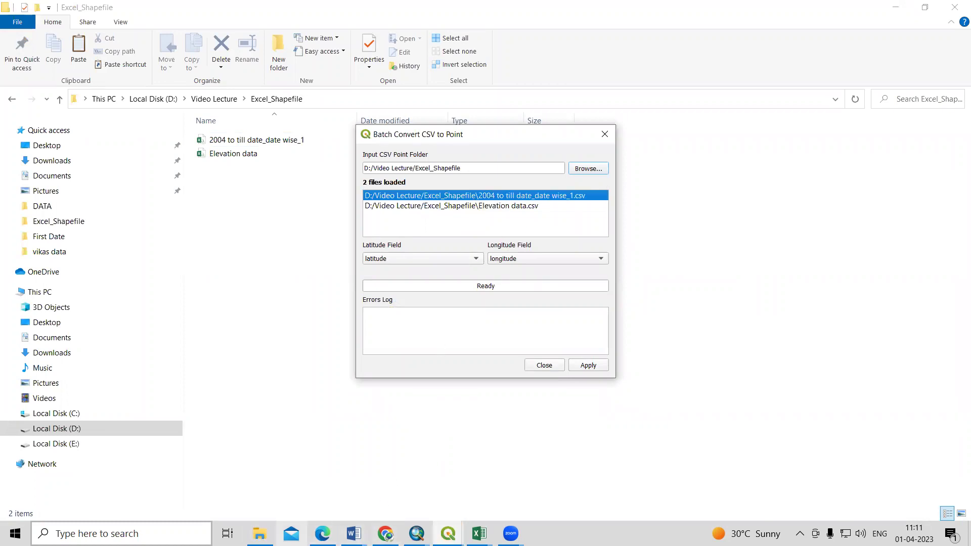
# Step: Compare against the two data files in File Explorer, then minimize it
pyautogui.click(260, 534)
pyautogui.click(259, 143)
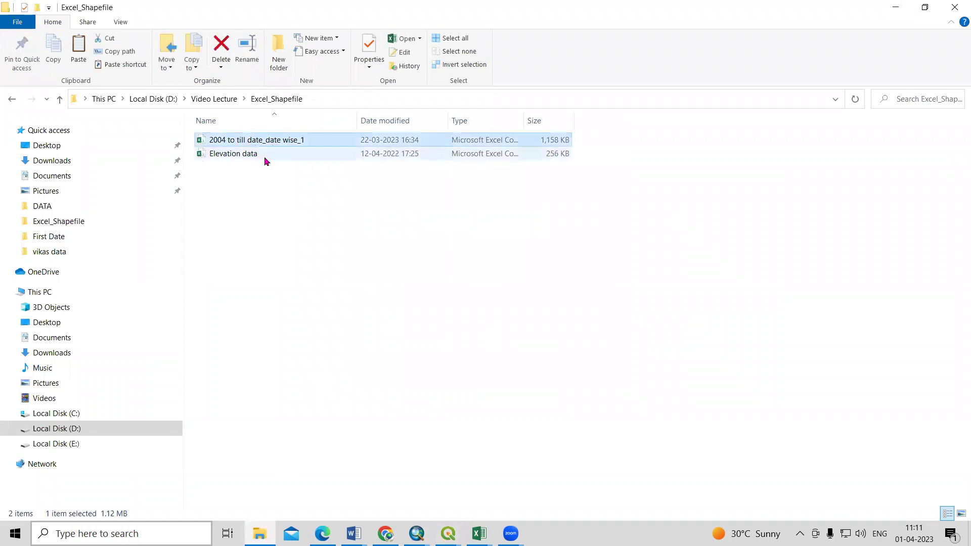
pyautogui.click(283, 155)
pyautogui.click(895, 8)
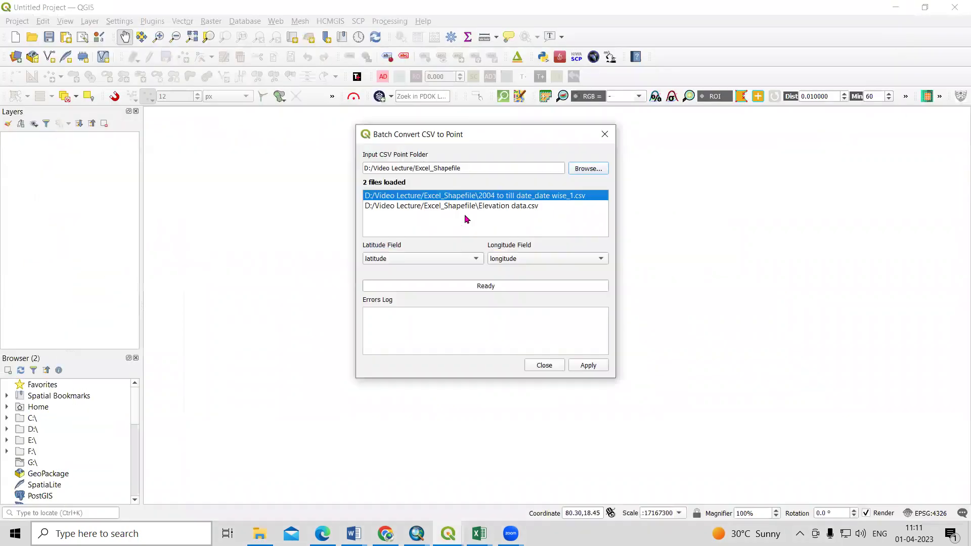
# Step: Reselect the Elevation data.csv and 2004 to till date_date wise_1.csv entries, then switch to Chrome
pyautogui.click(465, 208)
pyautogui.click(509, 197)
pyautogui.click(503, 206)
pyautogui.click(513, 197)
pyautogui.click(385, 533)
# Step: Minimize Chrome's YouTube page to bring back the QGIS batch conversion dialog
pyautogui.moveTo(631, 335)
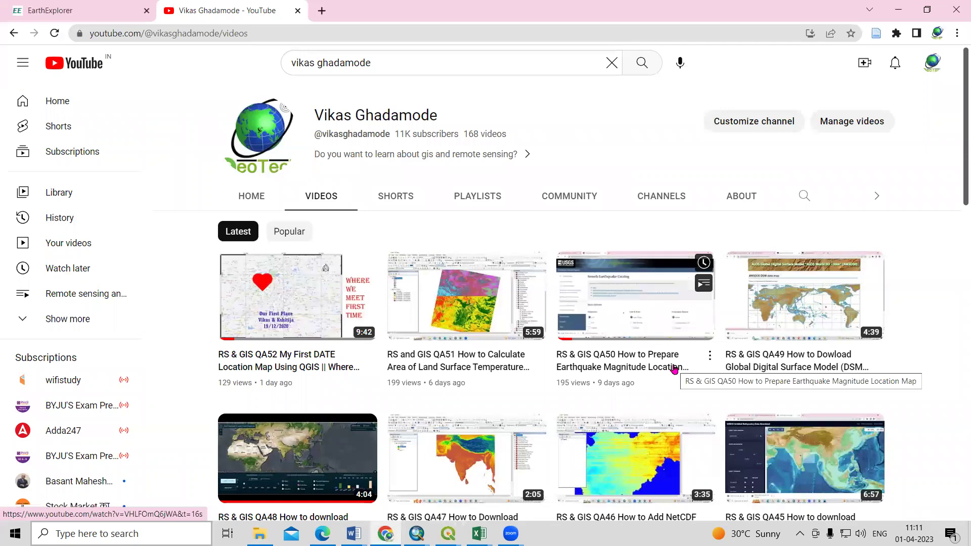
pyautogui.click(898, 9)
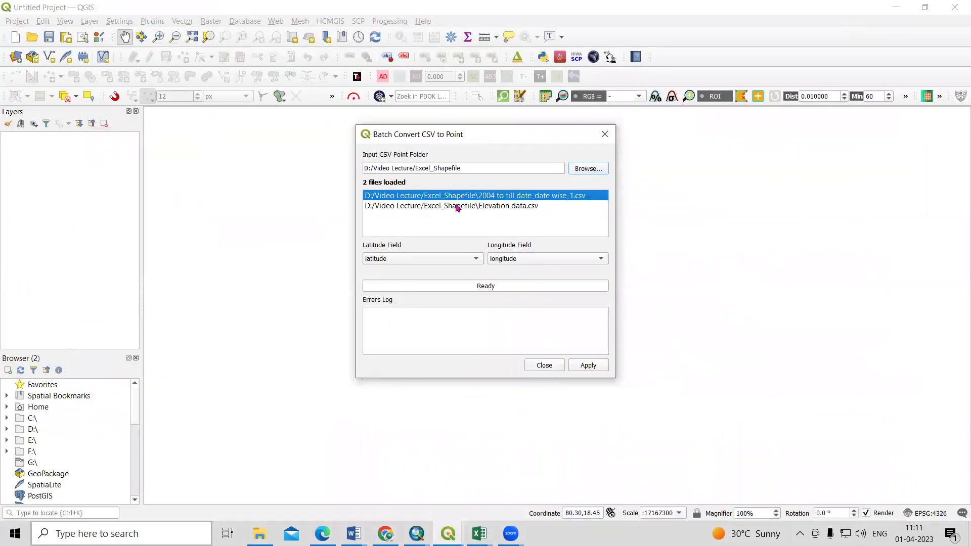
# Step: Set Latitude Field to latitude and Longitude Field to longitude
pyautogui.click(435, 262)
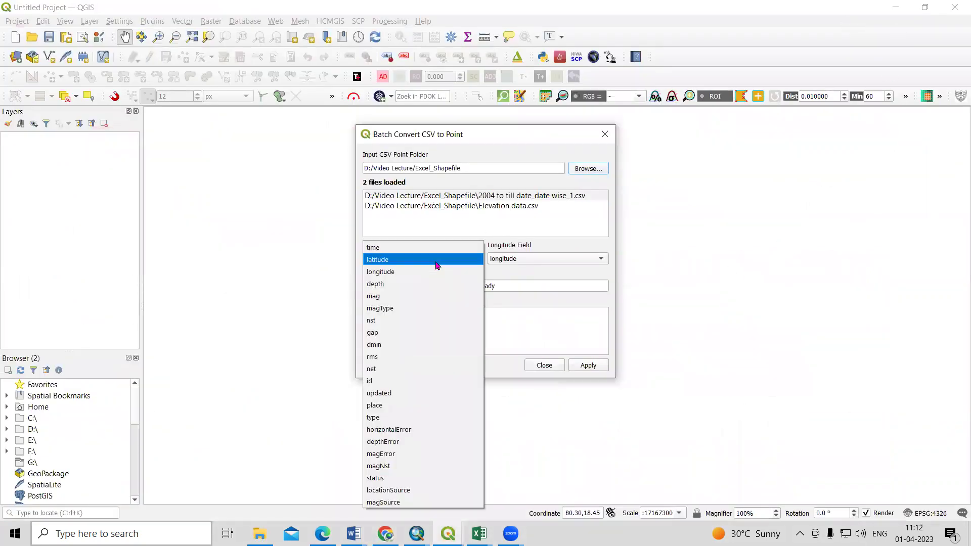
pyautogui.click(409, 263)
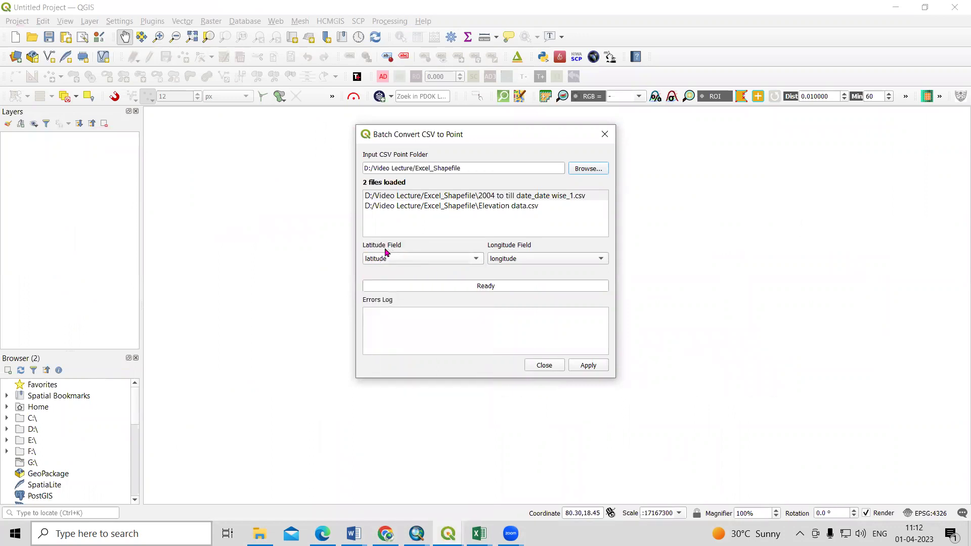
pyautogui.click(399, 259)
pyautogui.click(400, 261)
pyautogui.click(524, 262)
pyautogui.click(519, 261)
# Step: Verify the earthquake workbook's columns in Excel, then Apply the conversion to both CSV files
pyautogui.moveTo(479, 533)
pyautogui.click(444, 493)
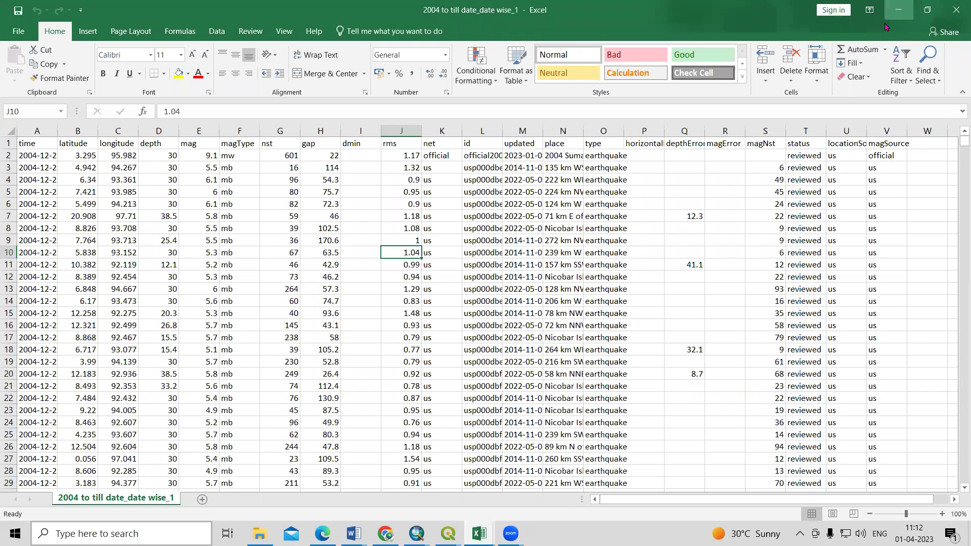
pyautogui.click(898, 10)
pyautogui.click(508, 210)
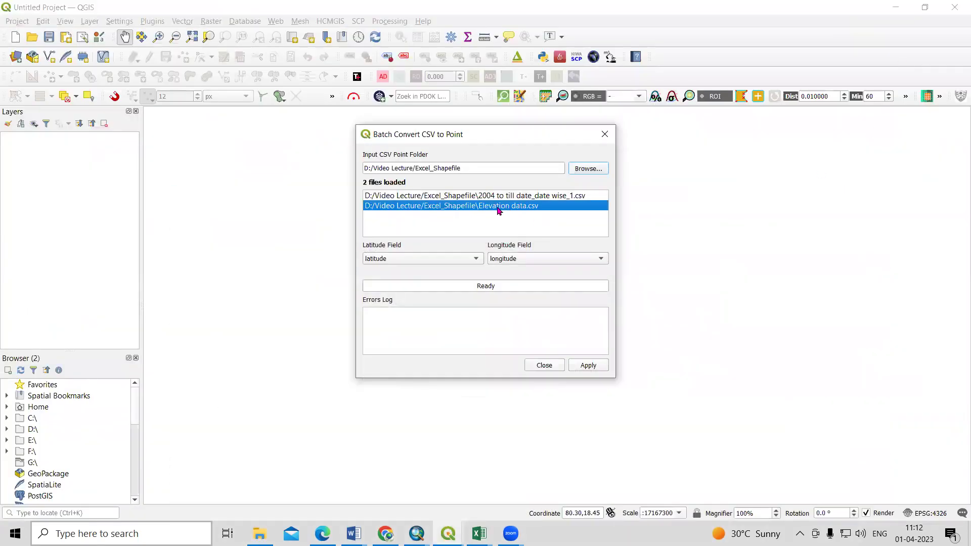
pyautogui.click(475, 196)
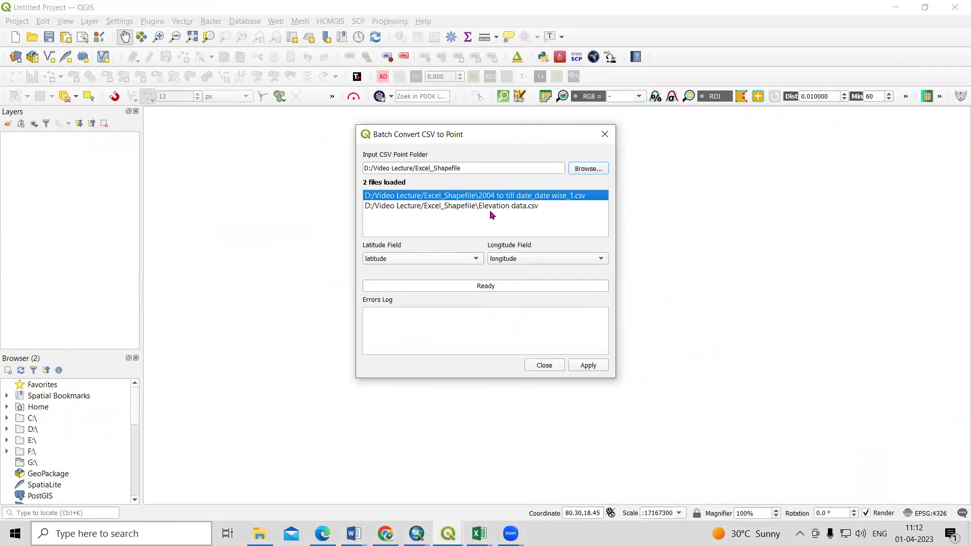
pyautogui.click(588, 365)
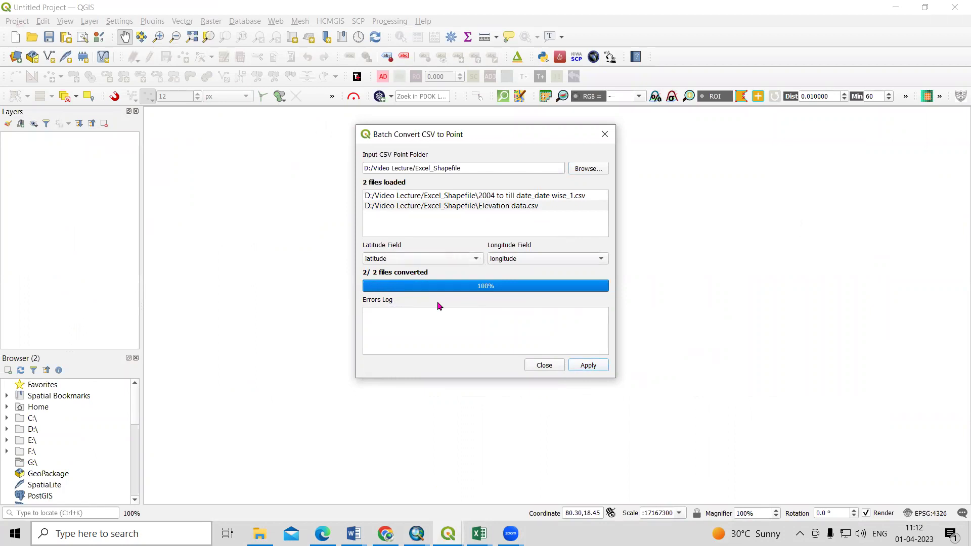
# Step: Close the converter, refresh Excel_Shapefile to show the GeoJSON files, and drag Elevation data.geojson into QGIS
pyautogui.click(545, 366)
pyautogui.moveTo(259, 533)
pyautogui.click(277, 490)
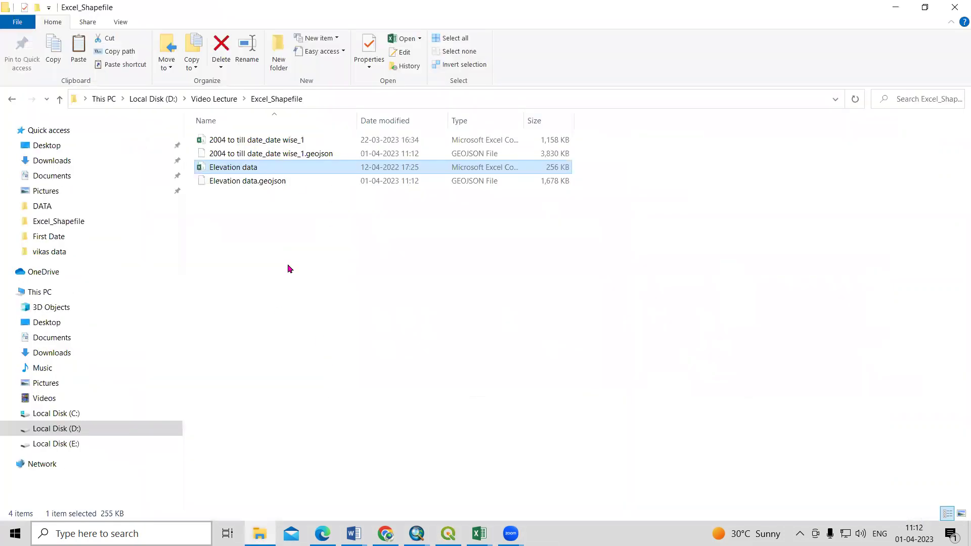
pyautogui.rightClick(289, 270)
pyautogui.click(329, 319)
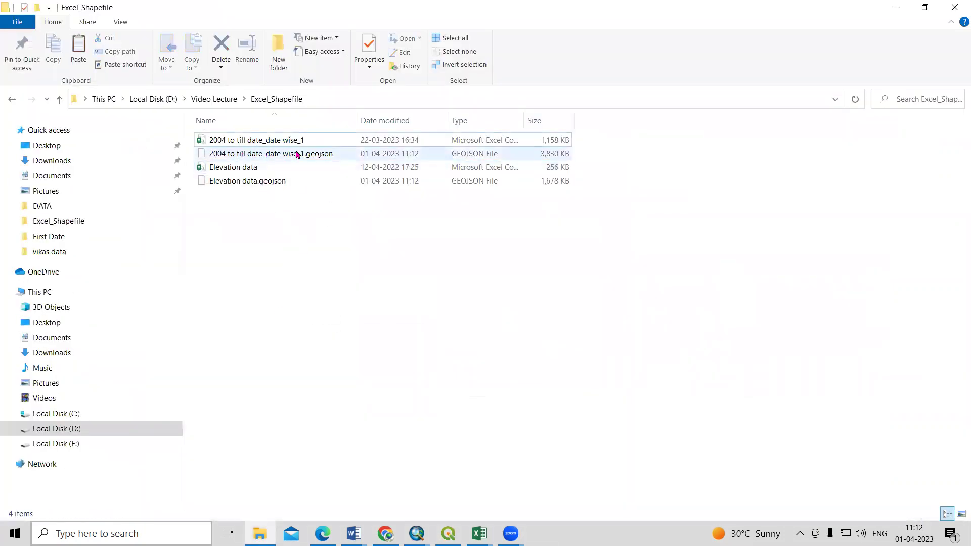
pyautogui.click(251, 181)
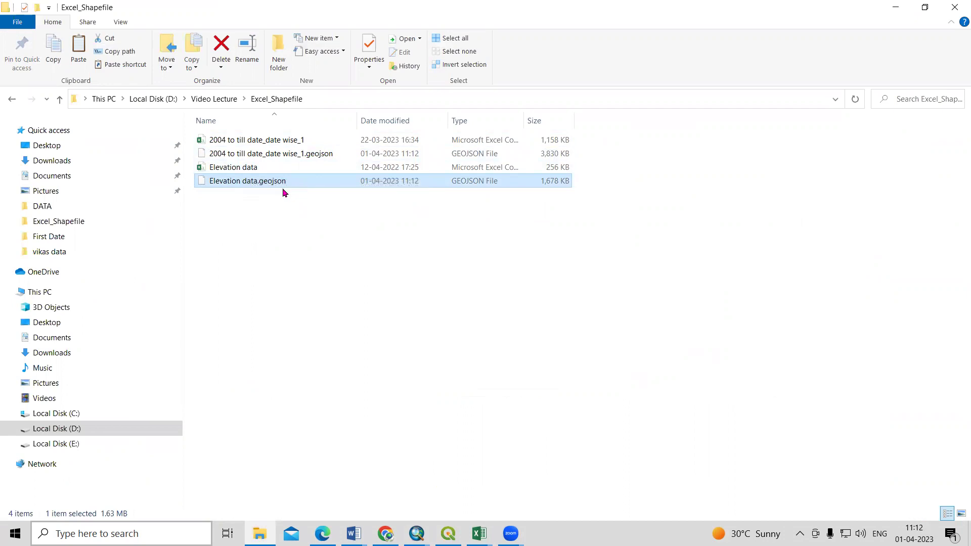
pyautogui.moveTo(269, 181)
pyautogui.mouseDown()
pyautogui.moveTo(403, 362)
pyautogui.moveTo(450, 531)
pyautogui.moveTo(425, 313)
pyautogui.mouseUp()
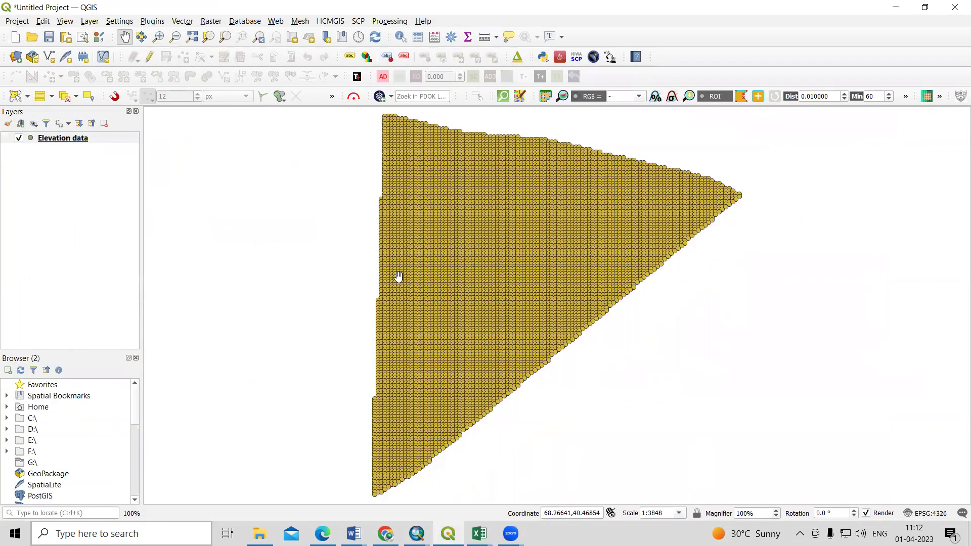
# Step: Drag 2004 to till date_date wise_1.geojson from File Explorer into QGIS as a new layer
pyautogui.scroll(4, 399, 445)
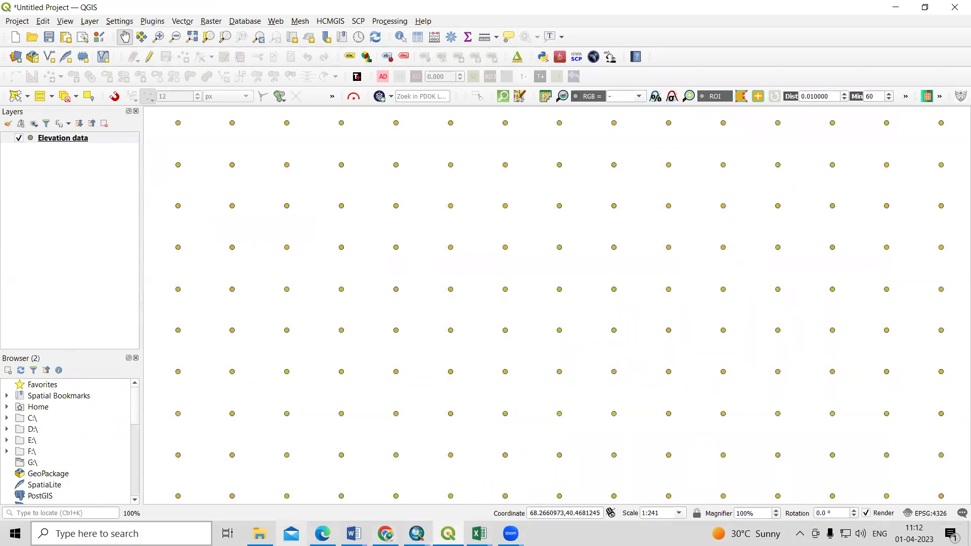
pyautogui.hotkey('alt', 'Tab')
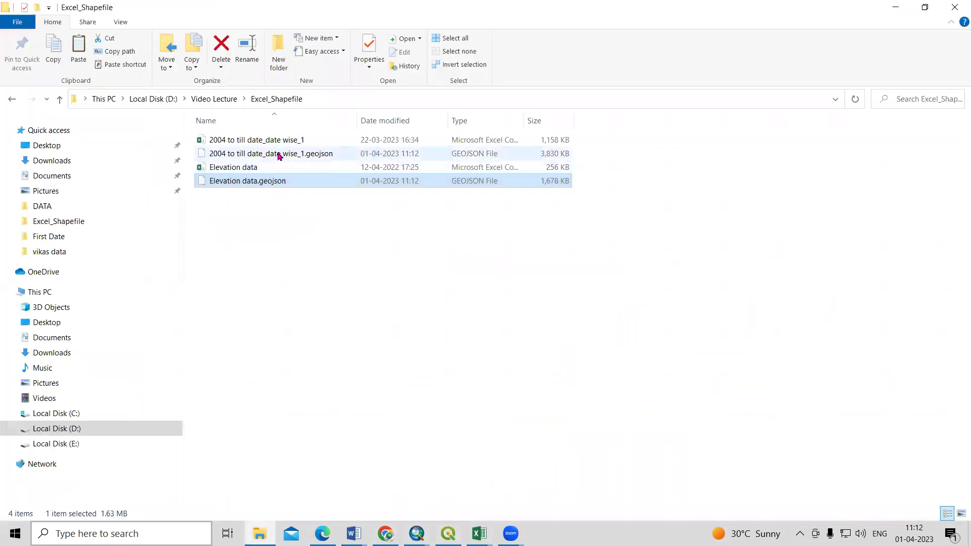
pyautogui.click(282, 158)
pyautogui.moveTo(282, 158); pyautogui.dragTo(440, 346)
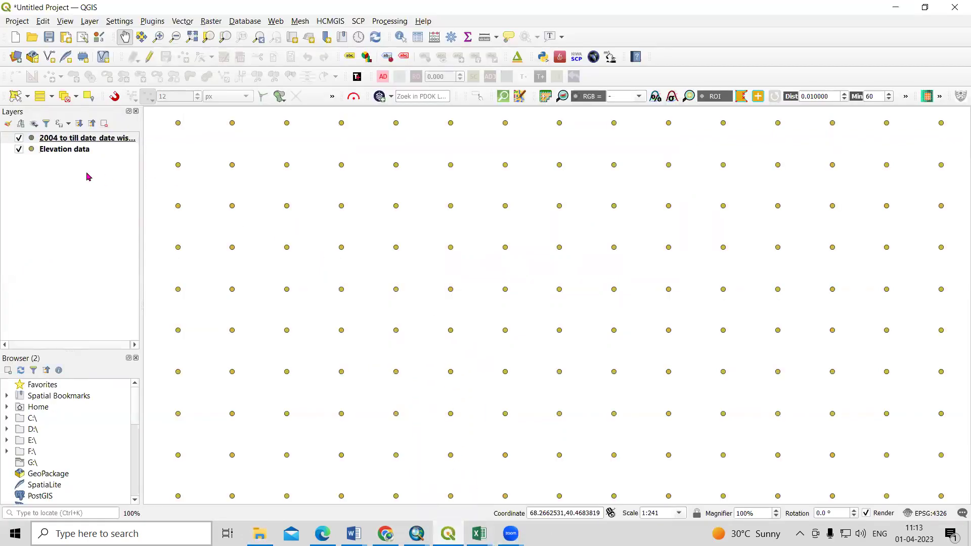
pyautogui.rightClick(79, 141)
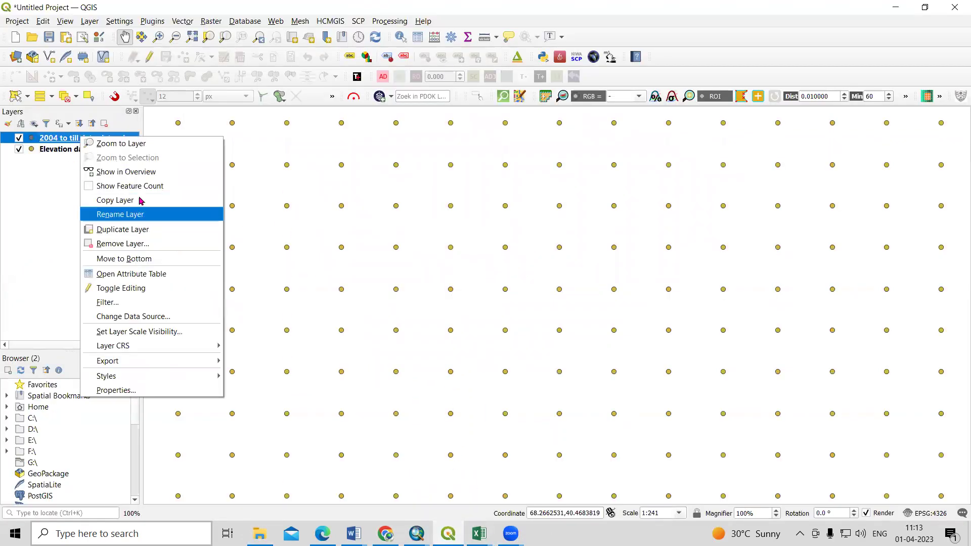
# Step: Zoom the map to the earthquake layer, then box-zoom closer into its points
pyautogui.click(121, 143)
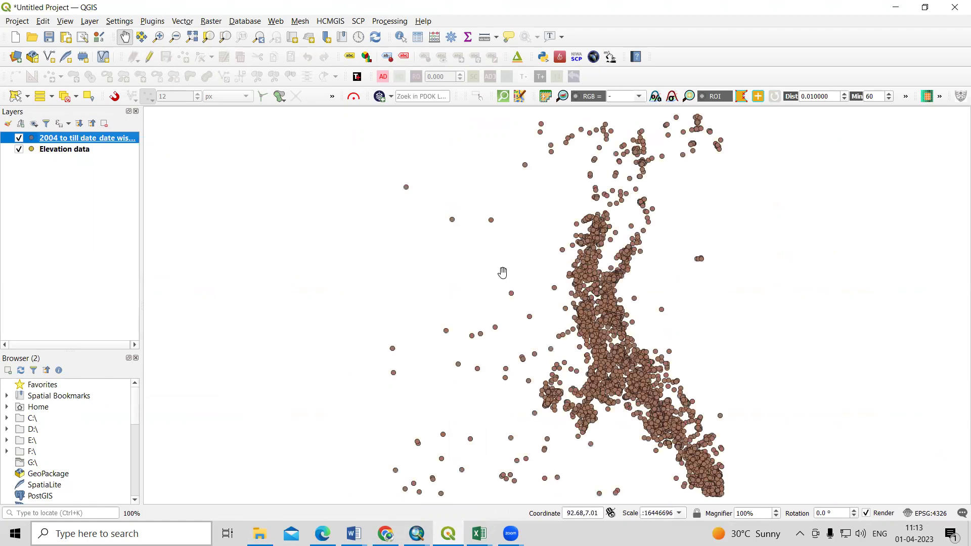
pyautogui.click(158, 38)
pyautogui.moveTo(587, 306); pyautogui.dragTo(593, 340)
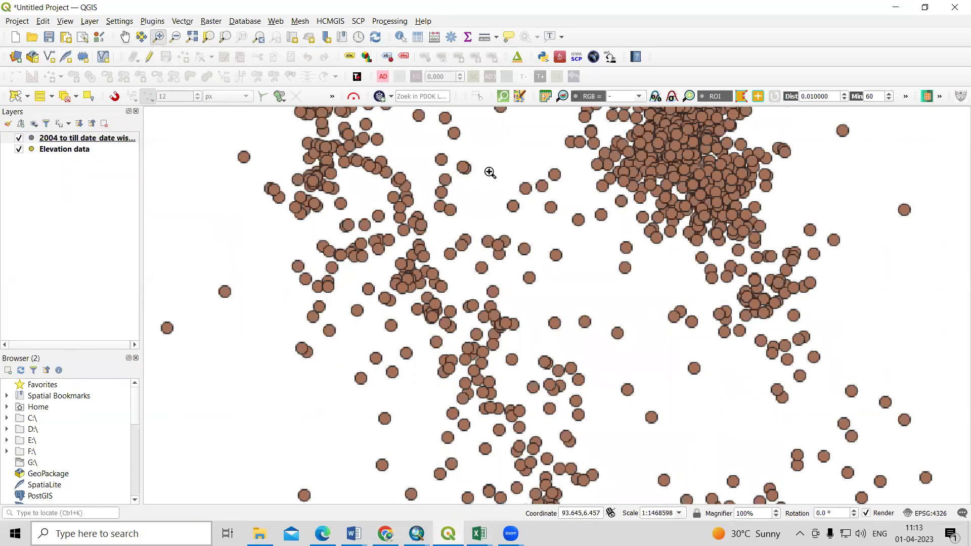
pyautogui.click(829, 326)
pyautogui.click(831, 304)
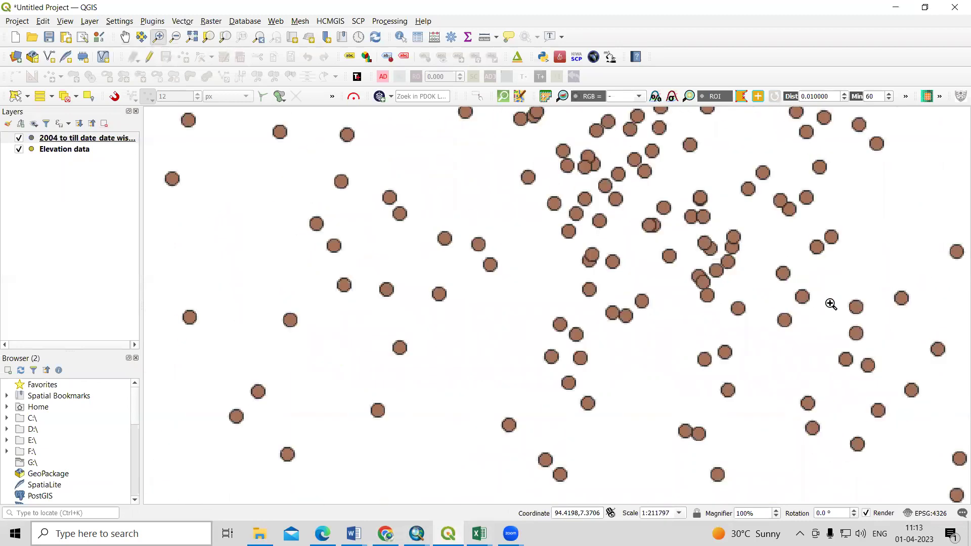
# Step: Return to the earthquake layer's full extent and reopen its layer options
pyautogui.rightClick(95, 135)
pyautogui.click(149, 139)
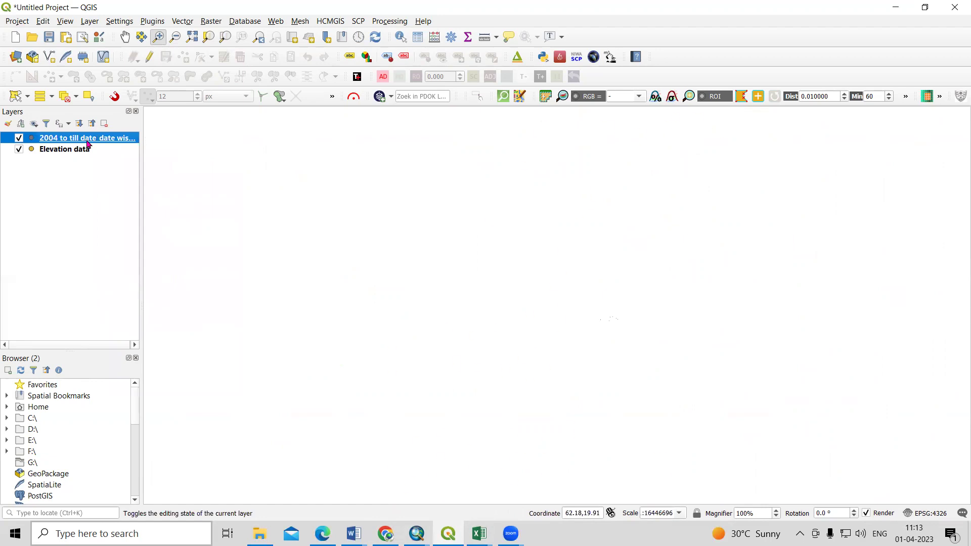
pyautogui.rightClick(88, 142)
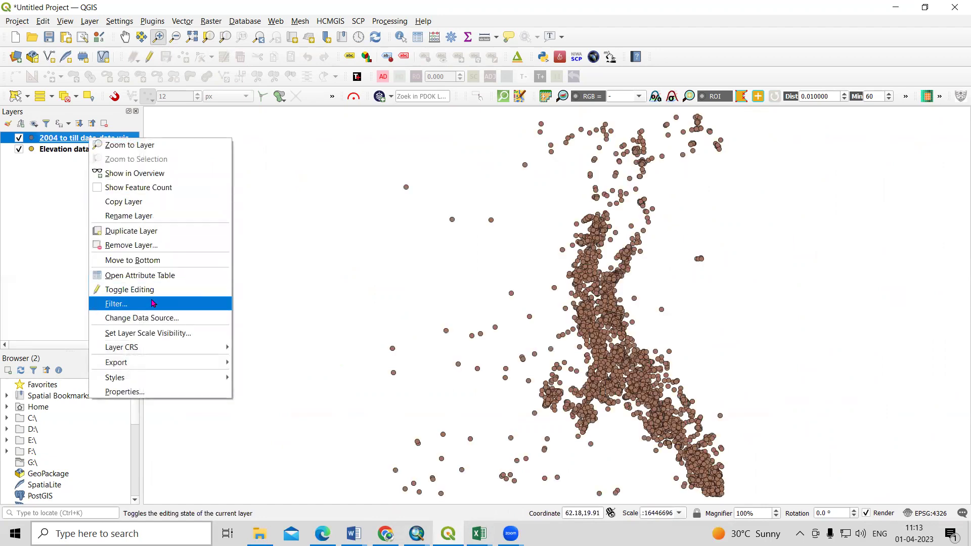
# Step: Save the earthquake features as Magnitude ESRI Shapefile in Excel_Shapefile, CRS EPSG:4326 - WGS 84
pyautogui.moveTo(154, 362)
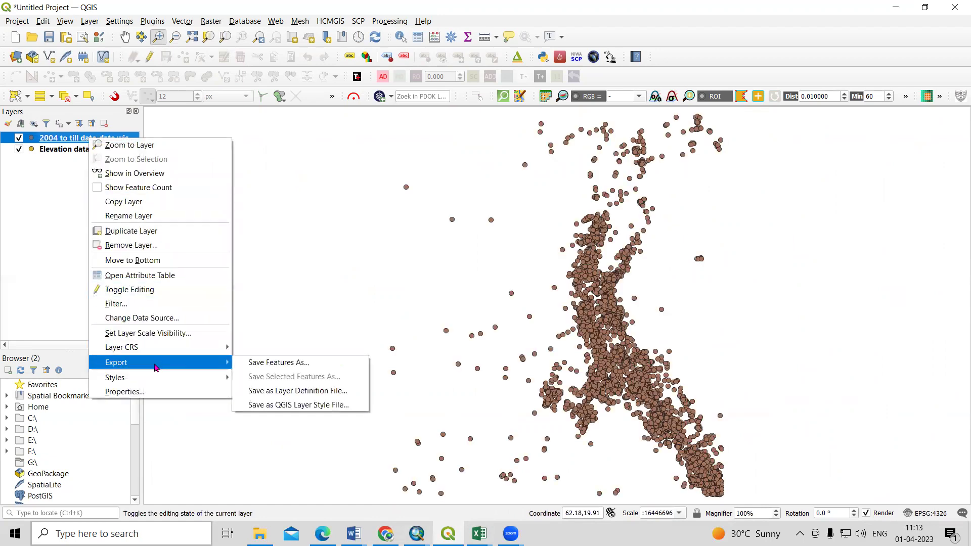
pyautogui.click(279, 363)
pyautogui.click(617, 142)
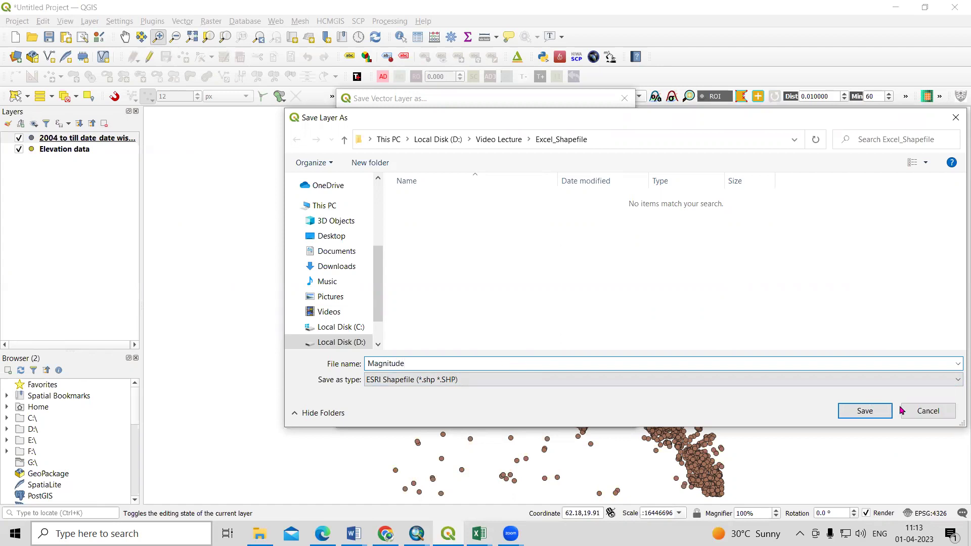
pyautogui.click(436, 382)
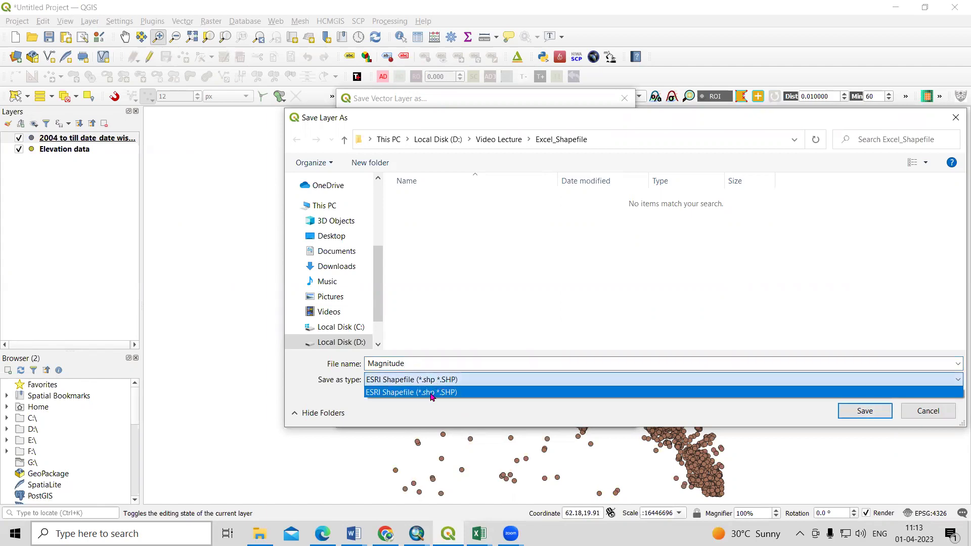
pyautogui.click(431, 392)
pyautogui.click(857, 414)
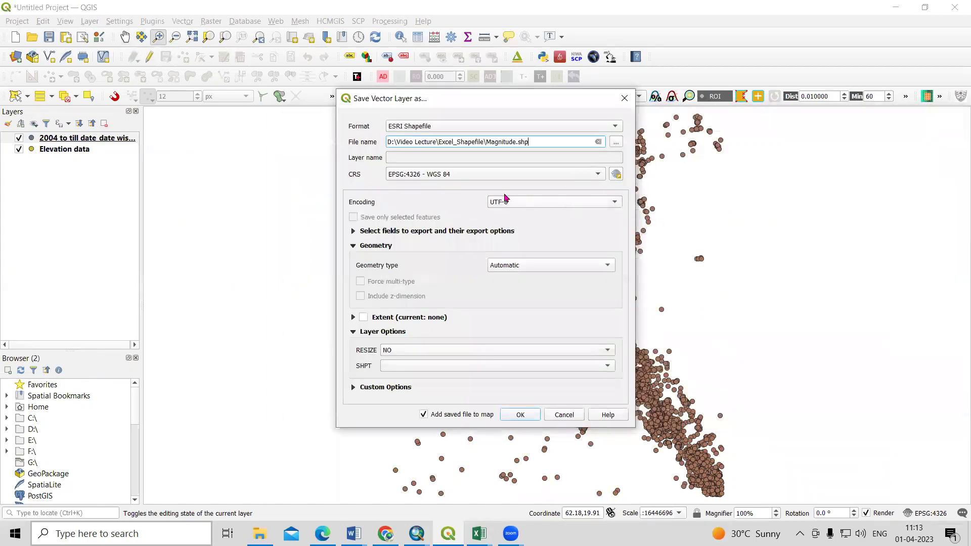
pyautogui.click(494, 176)
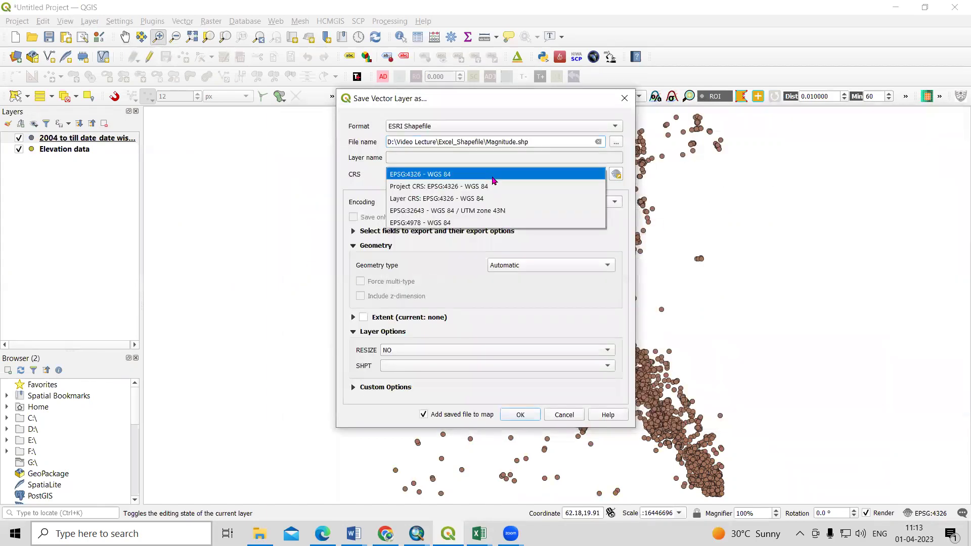
pyautogui.click(465, 176)
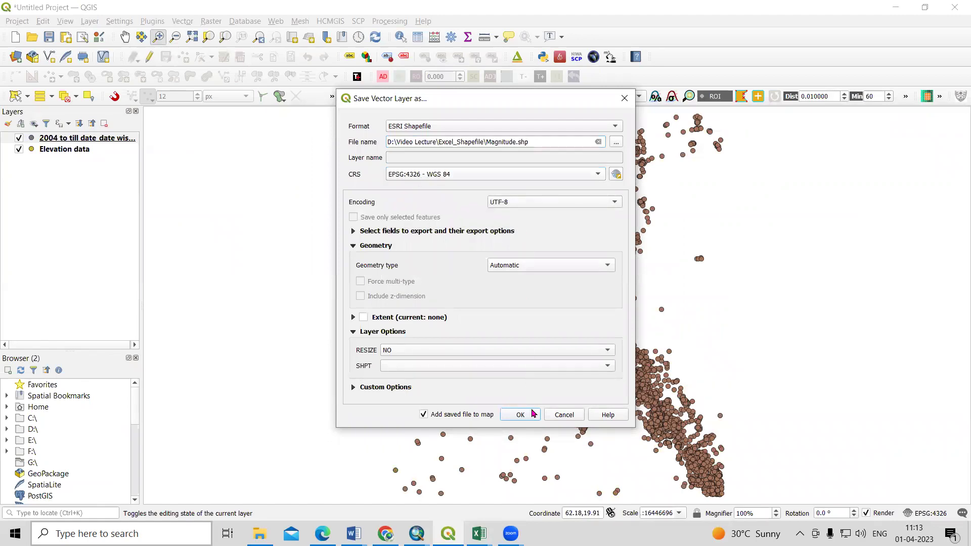
pyautogui.click(520, 415)
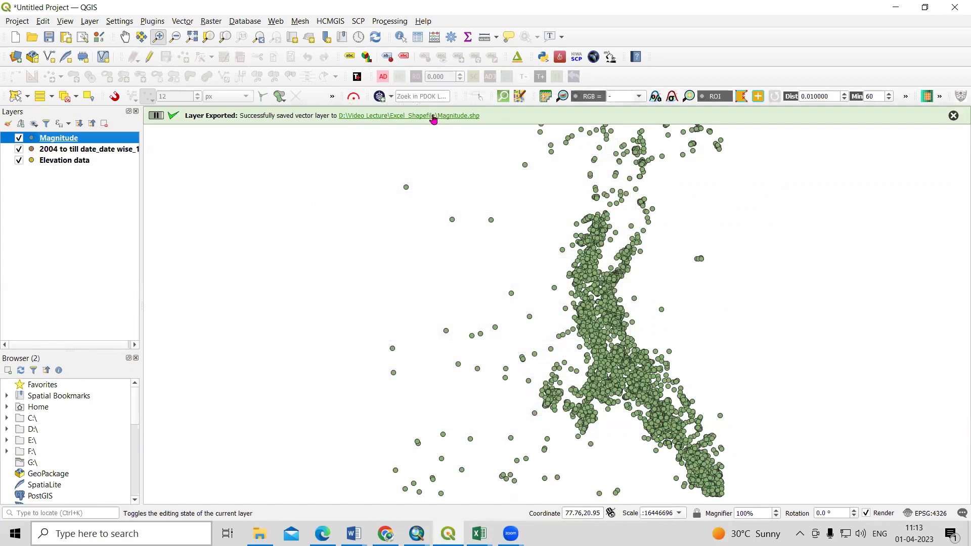
# Step: Open the Excel_Shapefile folder and review the Magnitude shapefile files and source workbooks
pyautogui.click(433, 119)
pyautogui.moveTo(255, 298); pyautogui.dragTo(269, 190)
pyautogui.click(306, 334)
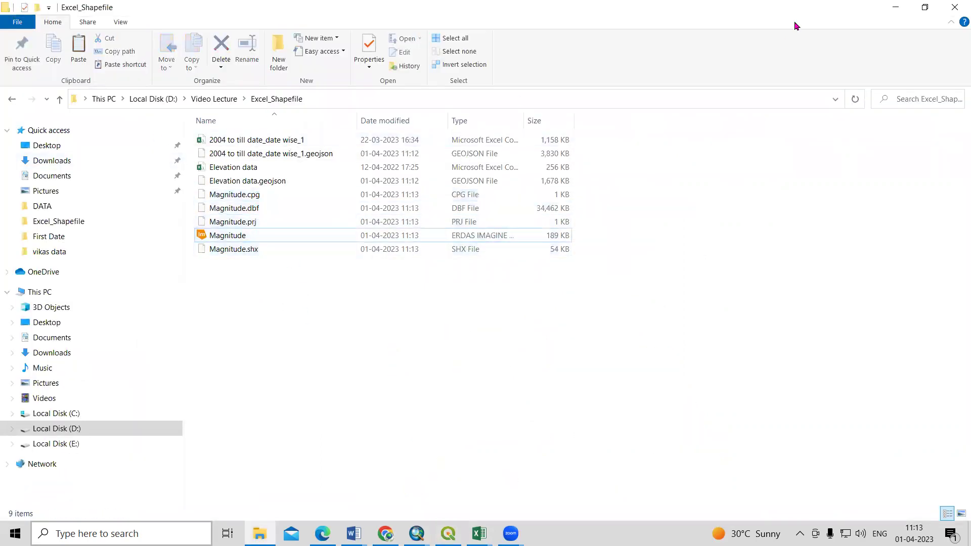
pyautogui.click(239, 141)
pyautogui.click(227, 168)
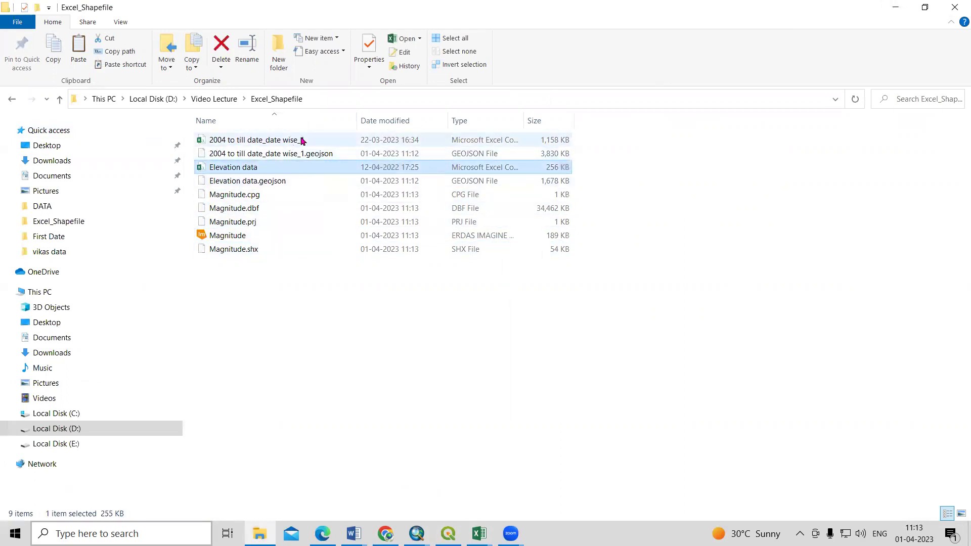
pyautogui.click(288, 341)
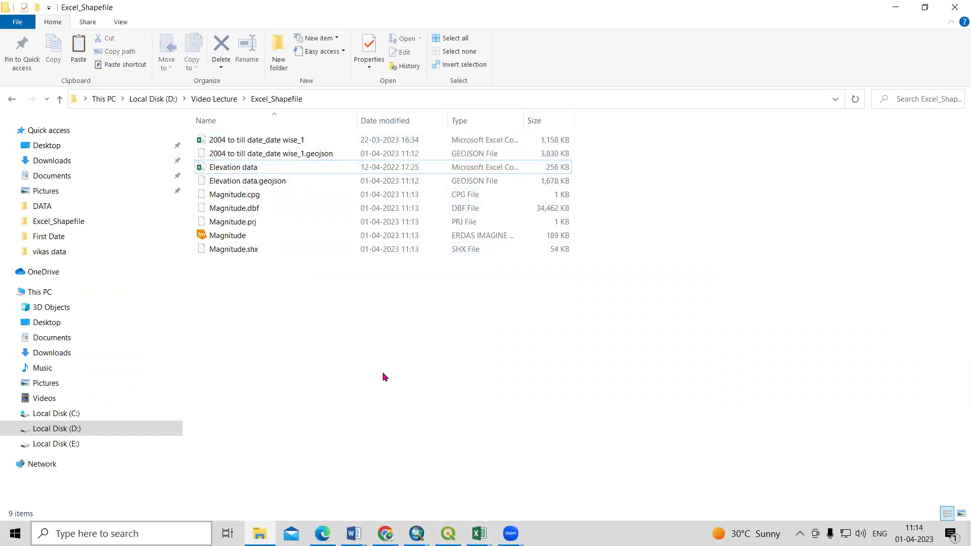
# Step: Check the Elevation data.geojson file in Excel_Shapefile, then return to QGIS
pyautogui.moveTo(448, 534)
pyautogui.click(429, 448)
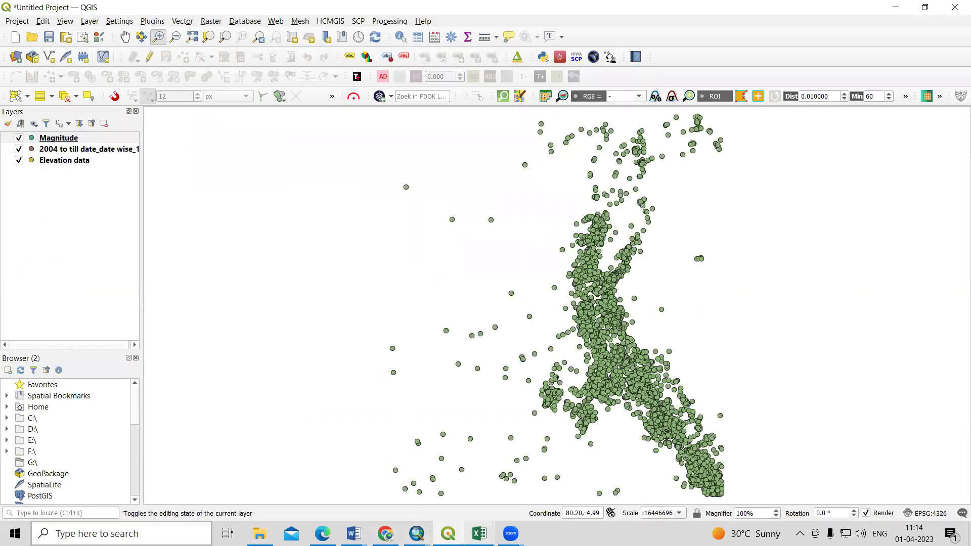
pyautogui.click(260, 534)
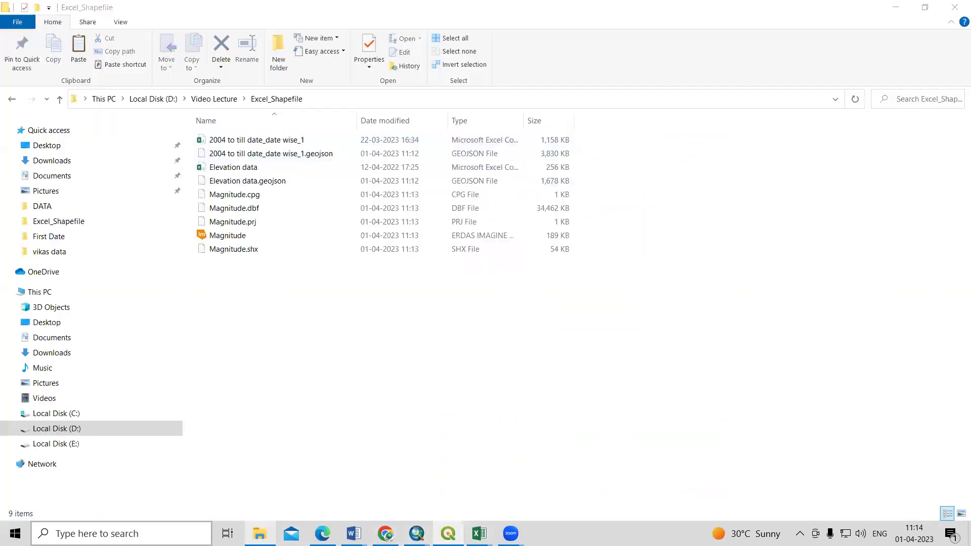
pyautogui.click(282, 185)
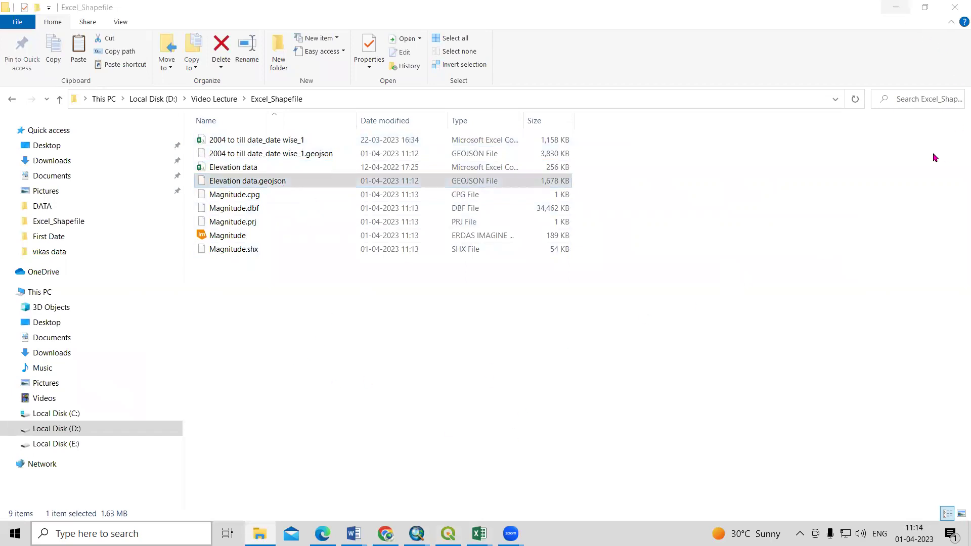
pyautogui.click(894, 7)
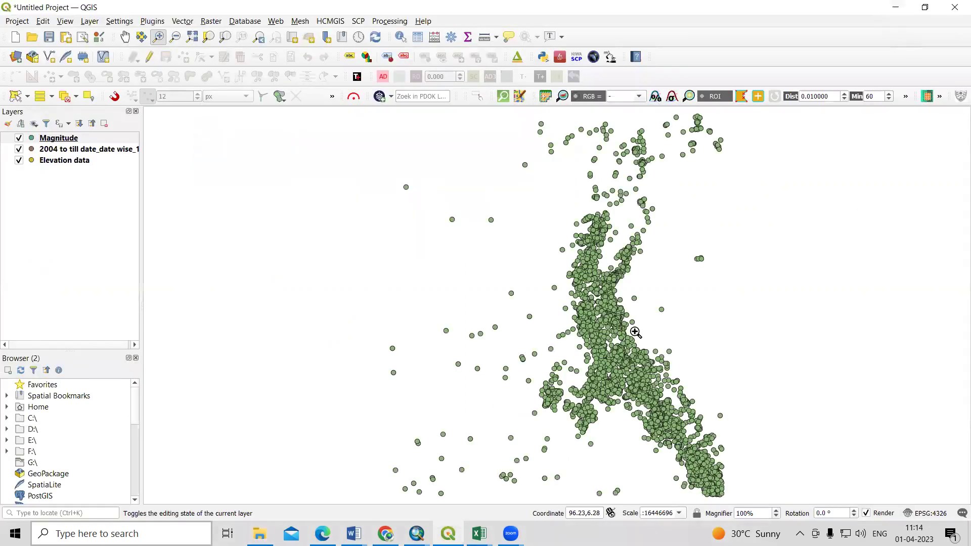
# Step: Box-zoom three times into the dense band of Magnitude points
pyautogui.moveTo(532, 191); pyautogui.dragTo(698, 394)
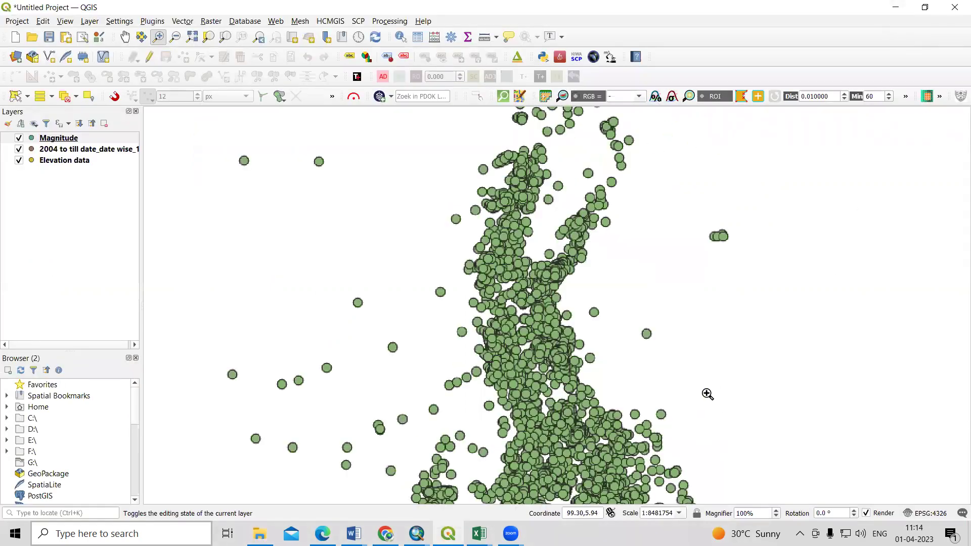
pyautogui.moveTo(388, 129); pyautogui.dragTo(672, 383)
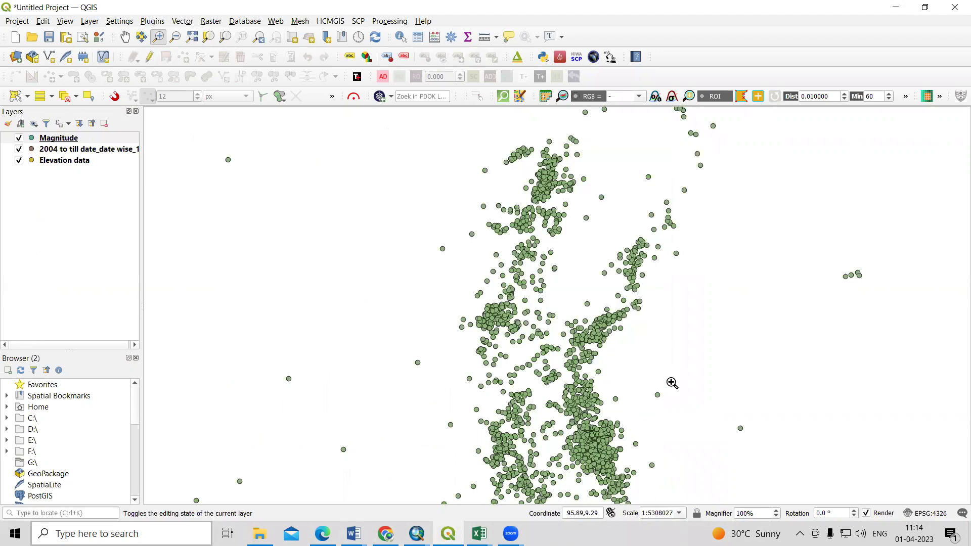
pyautogui.moveTo(427, 137); pyautogui.dragTo(749, 405)
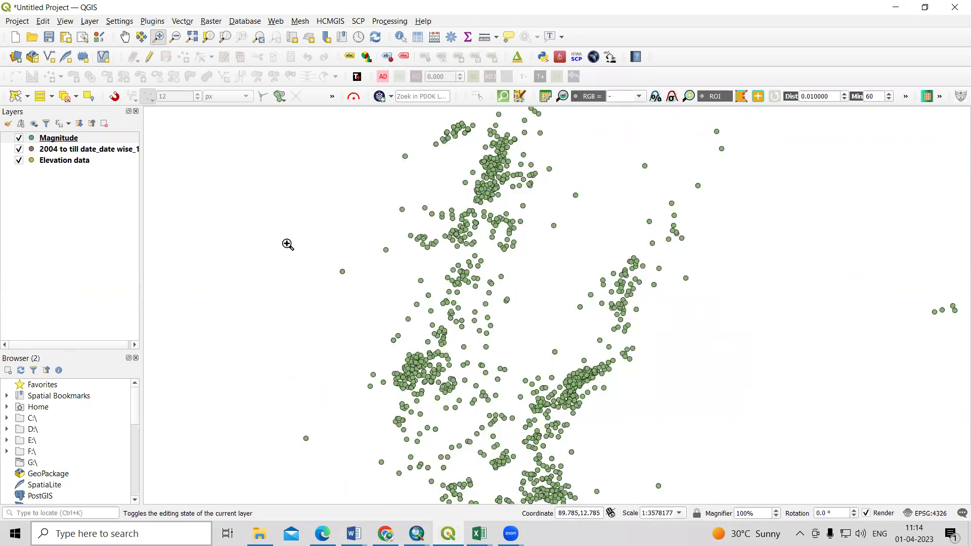